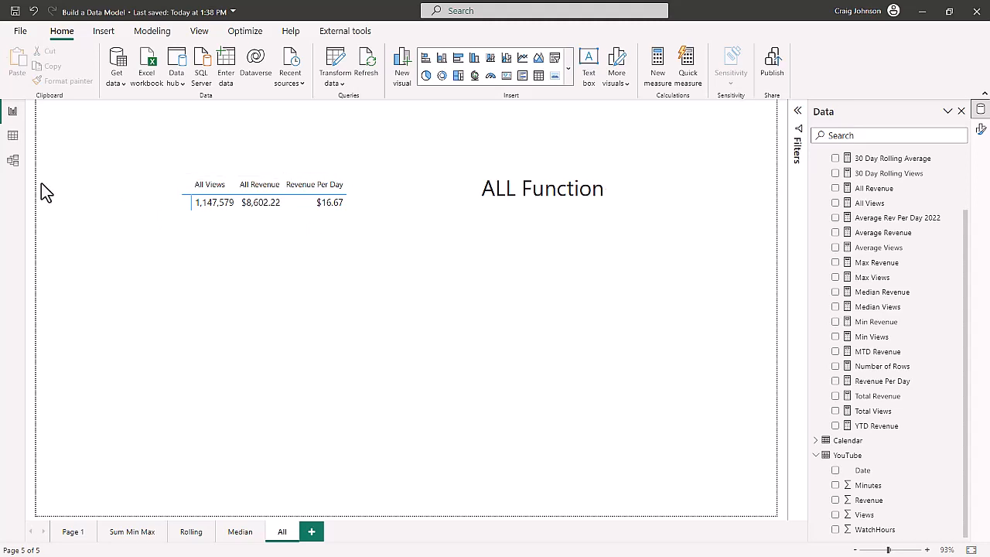
View the relationships between the Calendar, YouTube and Dax Measures tables in the model view, and return to the report view.
{"action": "left_click", "coordinate": [13, 164]}
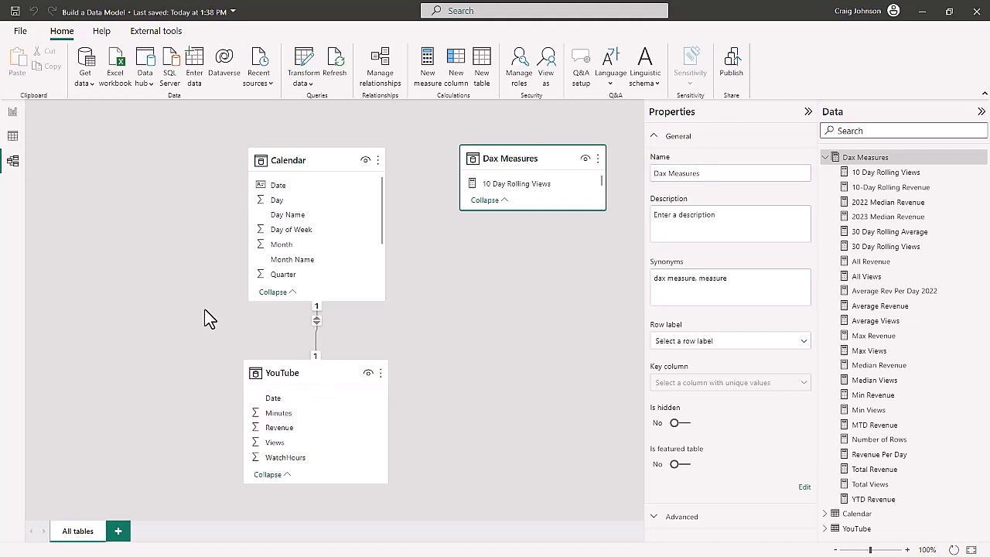
{"action": "left_click", "coordinate": [13, 114]}
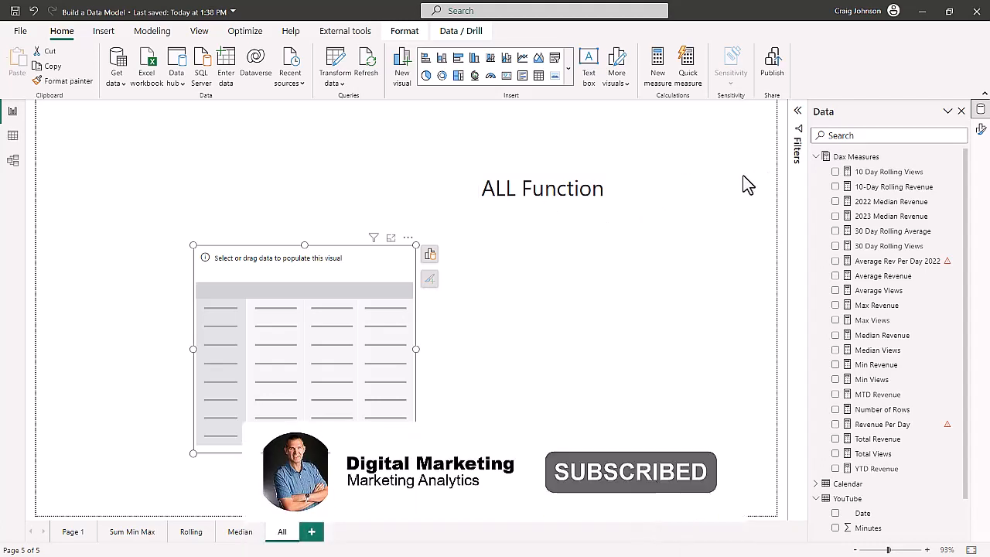
Start a new measure named All Revenue in the Dax Measures table.
{"action": "left_click", "coordinate": [958, 162]}
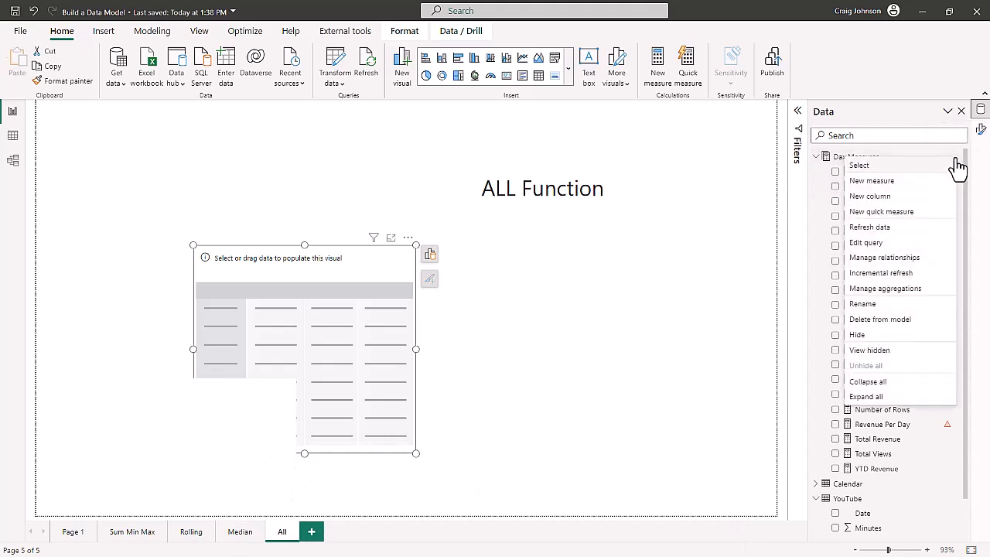
{"action": "left_click", "coordinate": [873, 185]}
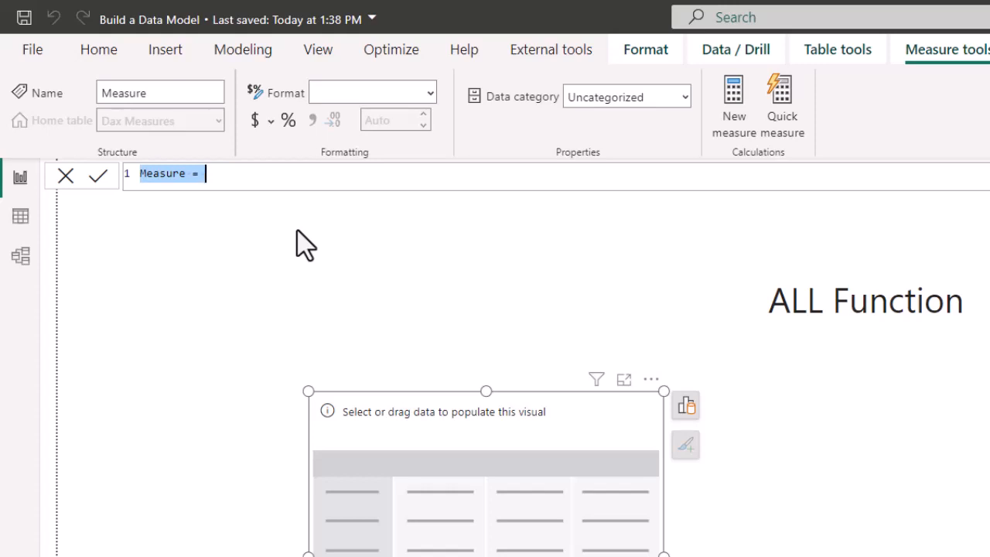
{"action": "type", "text": "Al"}
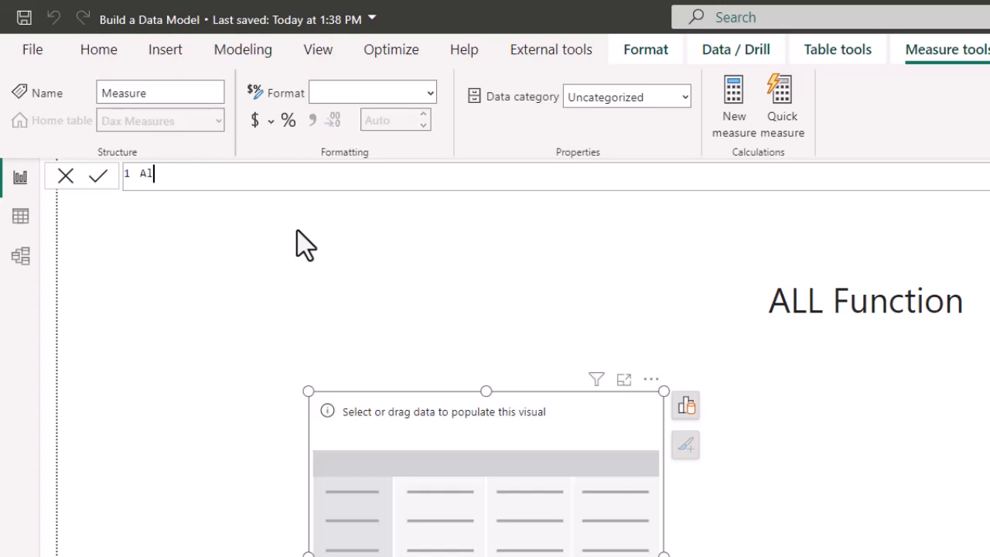
{"action": "type", "text": "l Revenue ="}
{"action": "key", "text": "shift+Return"}
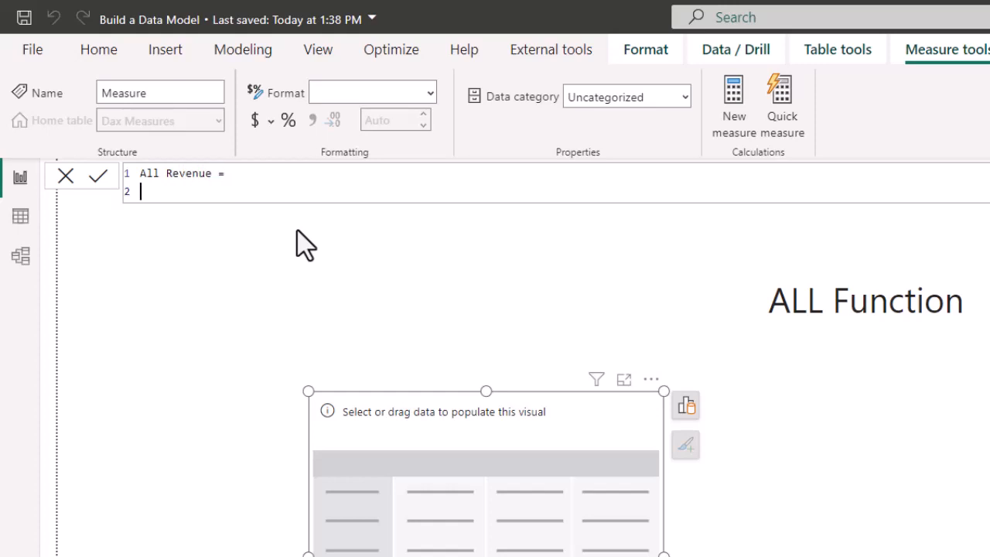
Begin the All Revenue formula with a CALCULATE function that uses [Total Revenue] as its expression.
{"action": "type", "text": "cal"}
{"action": "key", "text": "Tab"}
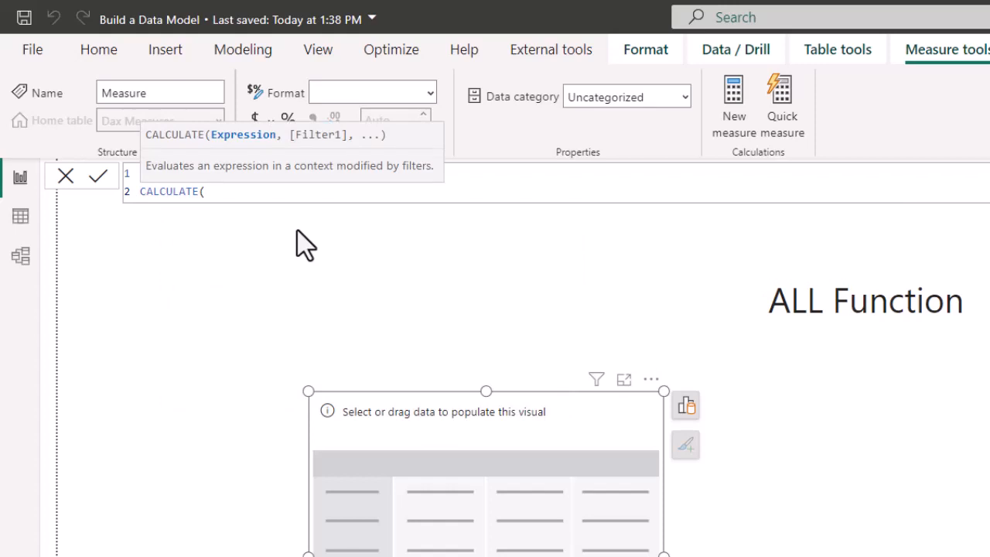
{"action": "key", "text": "shift+Return"}
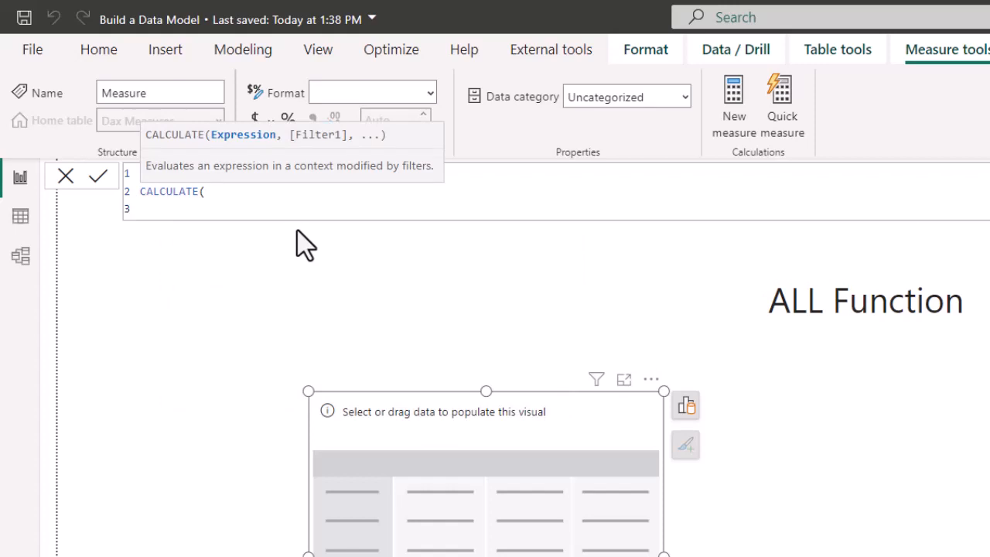
{"action": "type", "text": "tot"}
{"action": "key", "text": "Tab"}
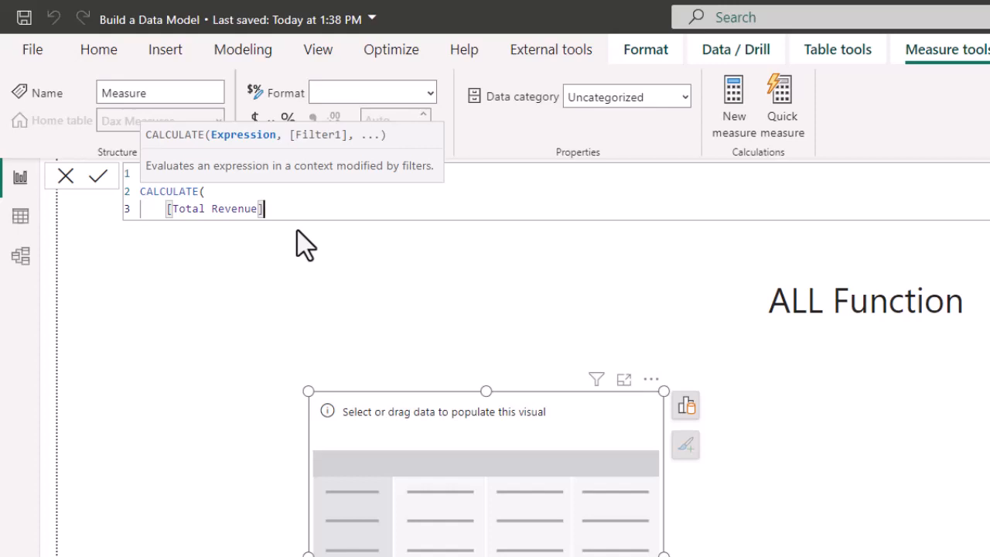
{"action": "type", "text": ","}
{"action": "key", "text": "shift+Return"}
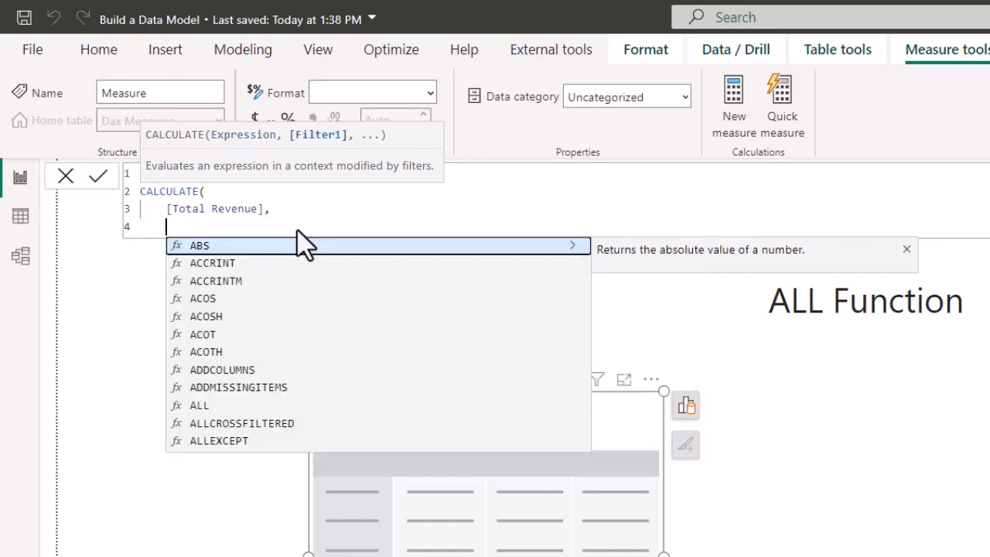
Add ALL(YouTube) as the filter of the CALCULATE function and commit the All Revenue measure.
{"action": "type", "text": "all("}
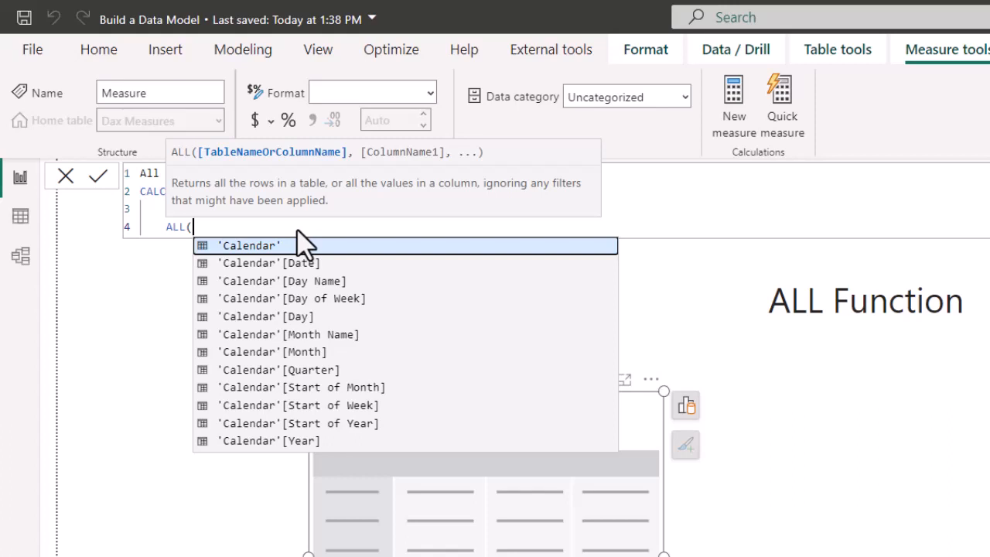
{"action": "key", "text": "shift+Return"}
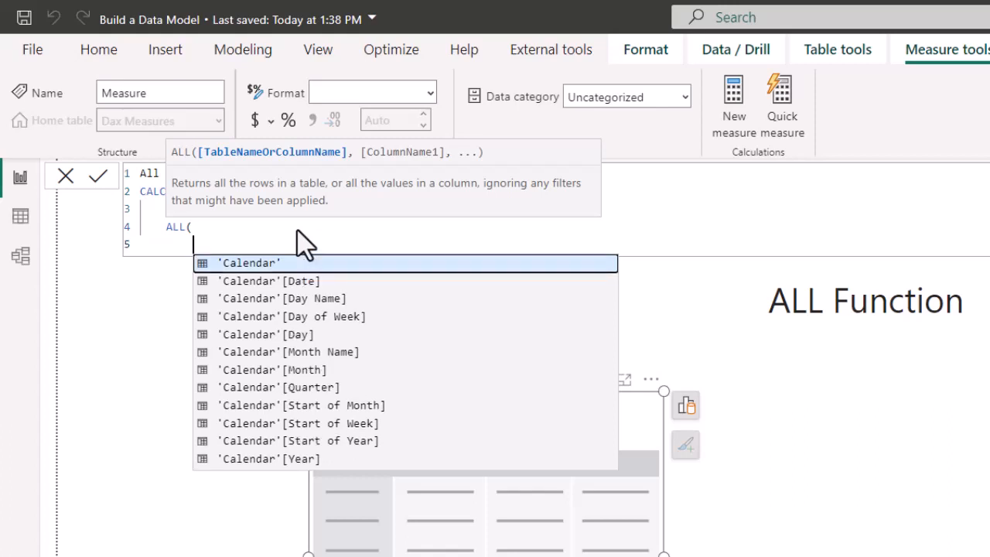
{"action": "type", "text": "you"}
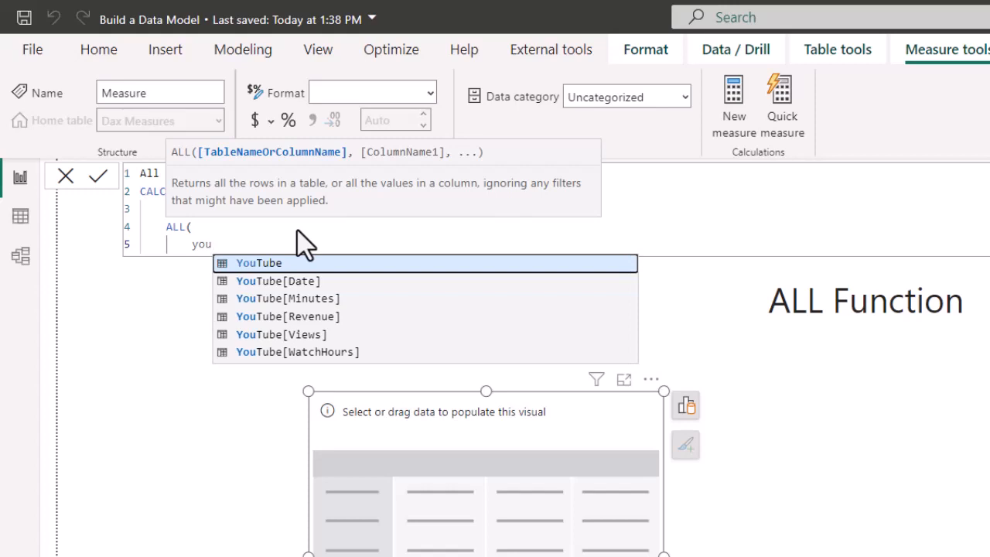
{"action": "key", "text": "Tab"}
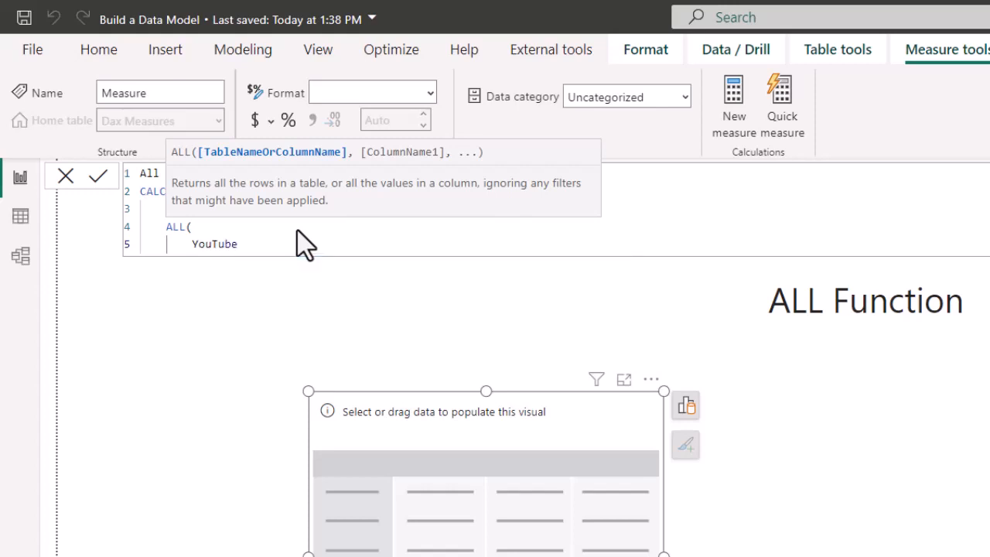
{"action": "key", "text": "shift+Return"}
{"action": "key", "text": "BackSpace"}
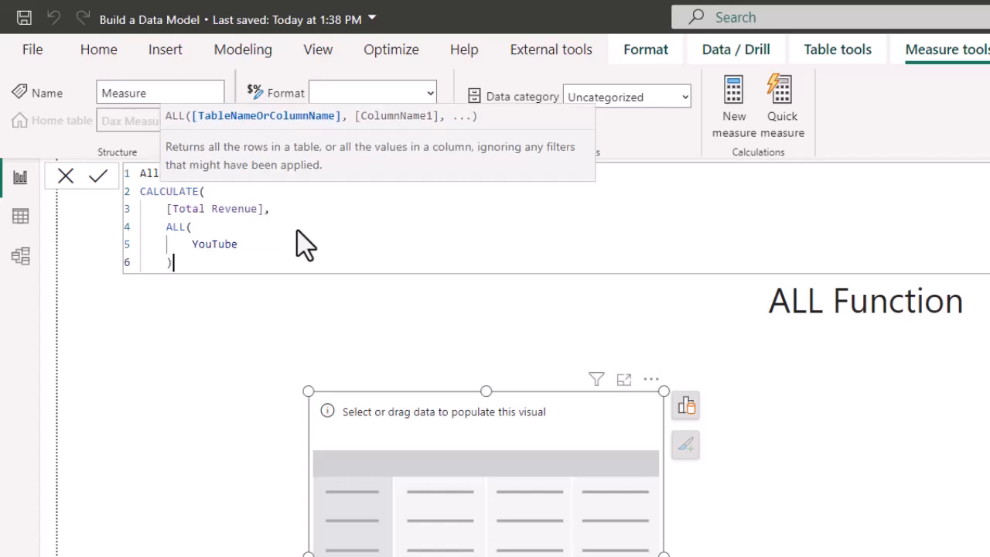
{"action": "type", "text": ")"}
{"action": "key", "text": "shift+Return"}
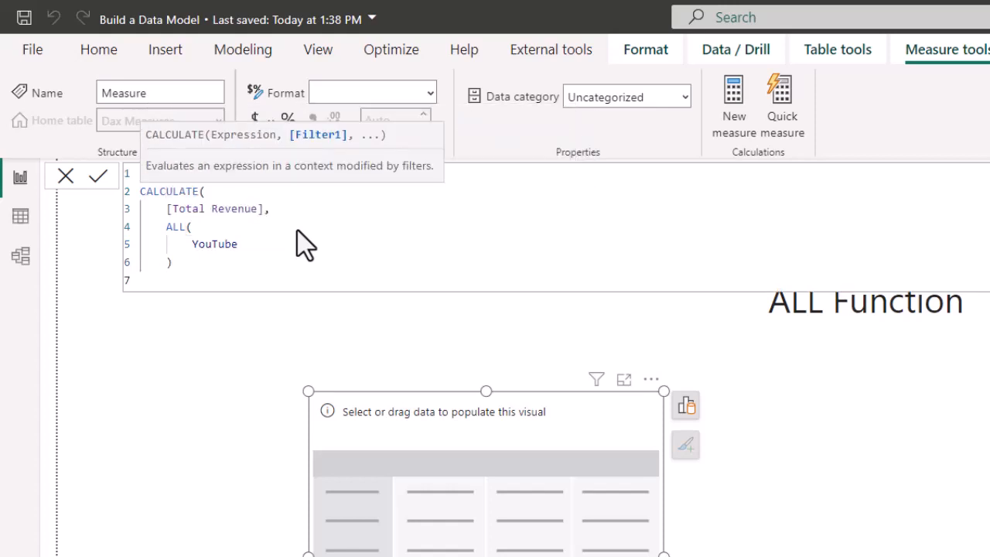
{"action": "type", "text": ")"}
{"action": "key", "text": "Return"}
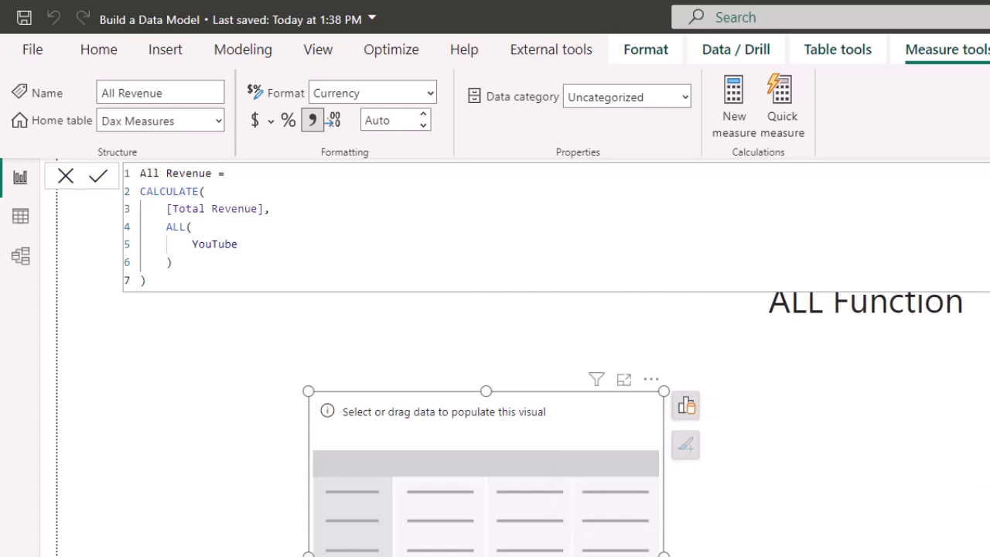
Start another new measure in the Dax Measures table, named All Views.
{"action": "key", "text": "Escape"}
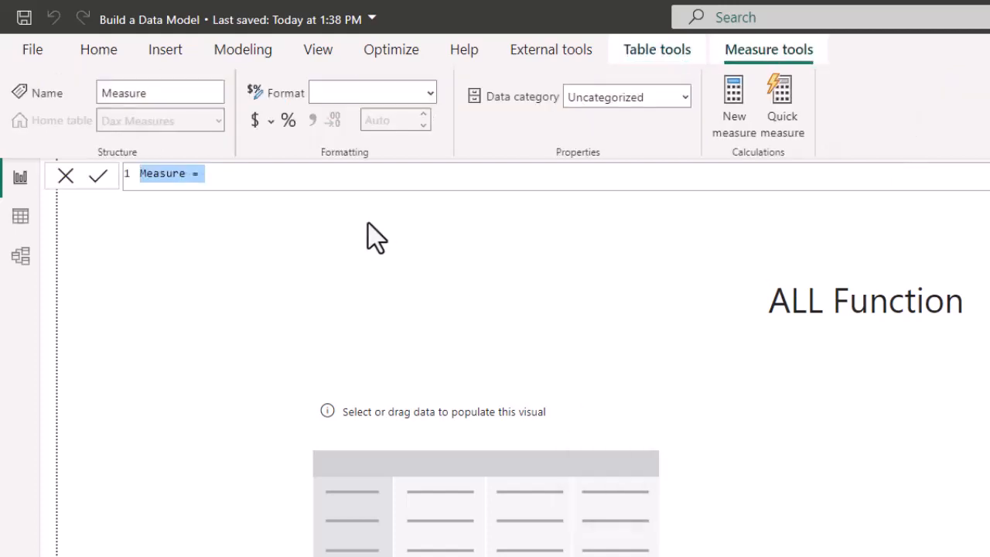
{"action": "type", "text": "All V"}
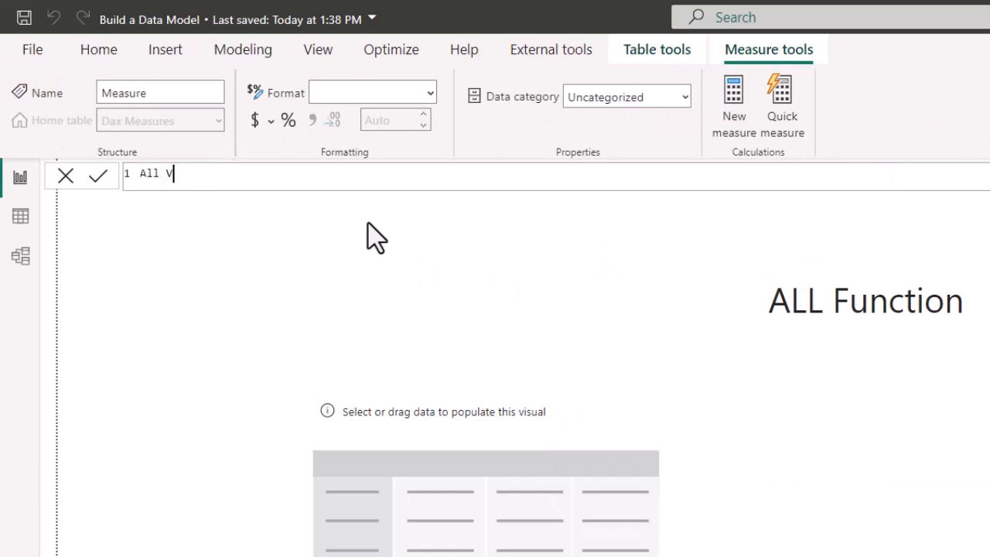
{"action": "type", "text": "iews ="}
{"action": "key", "text": "shift+Return"}
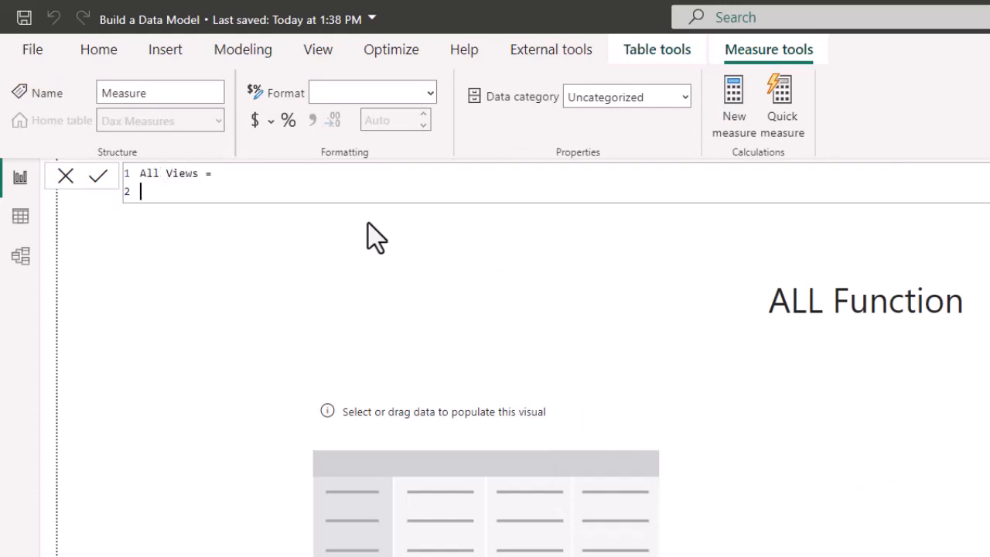
Begin the All Views formula with a CALCULATE function that uses [Total Views] as its expression.
{"action": "type", "text": "ca"}
{"action": "key", "text": "Tab"}
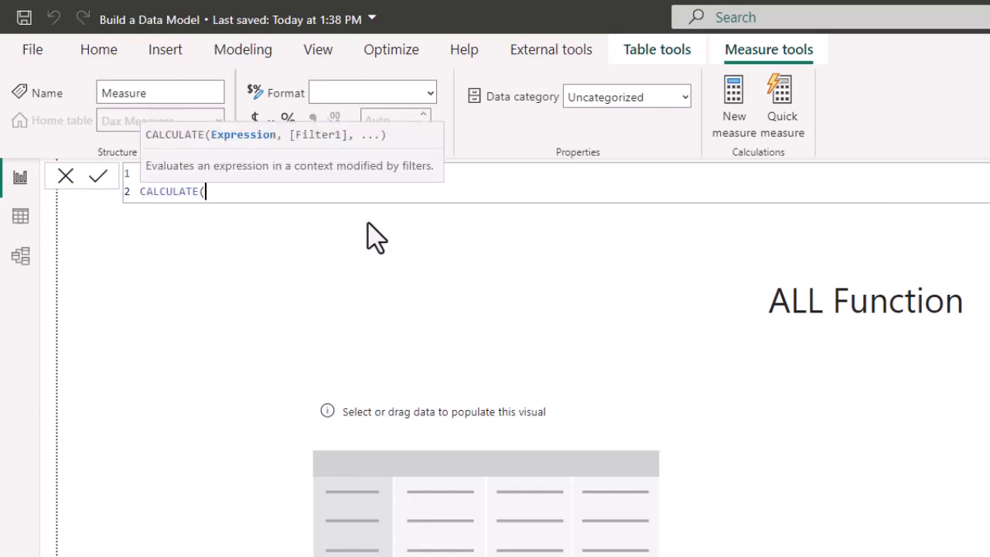
{"action": "key", "text": "shift+Return"}
{"action": "type", "text": "total"}
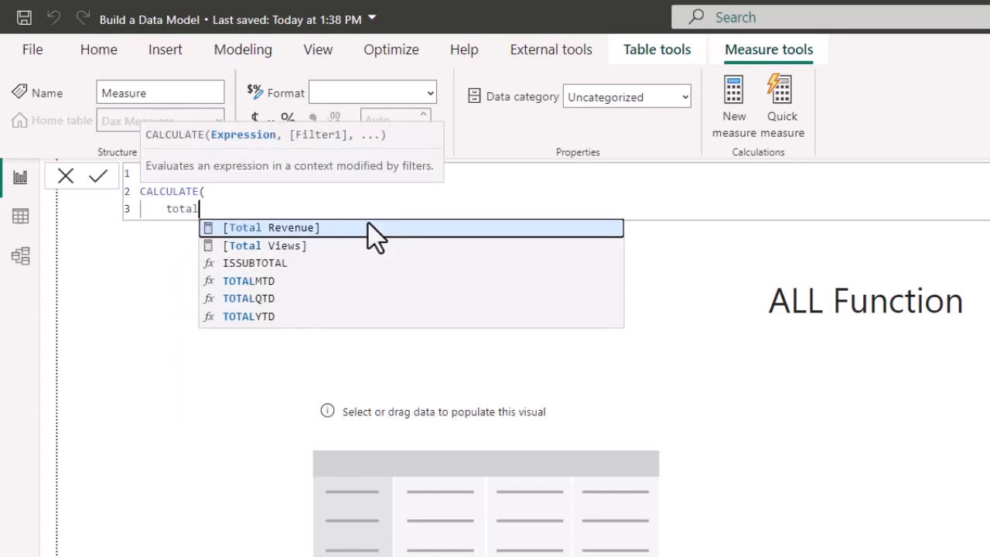
{"action": "key", "text": "Down"}
{"action": "key", "text": "Tab"}
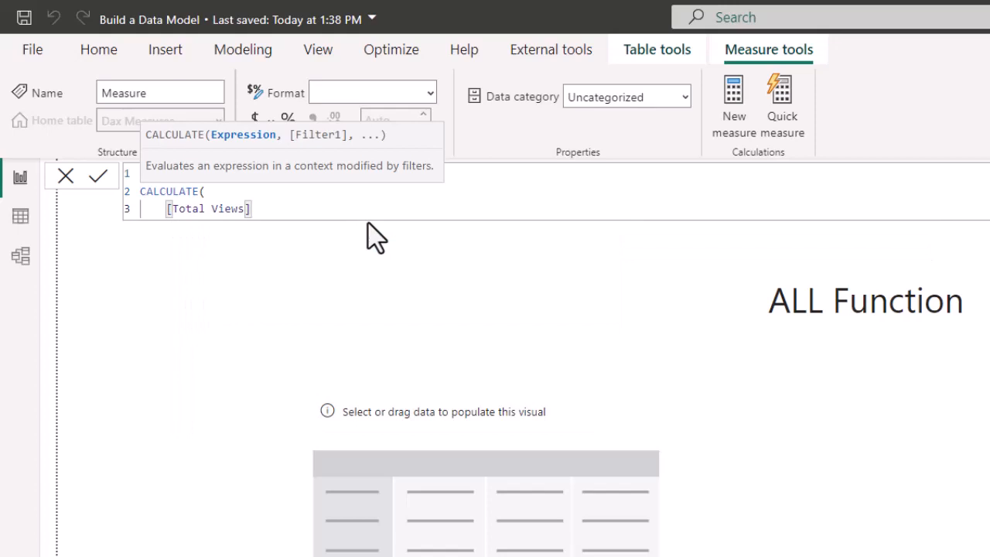
{"action": "key", "text": "shift+Return"}
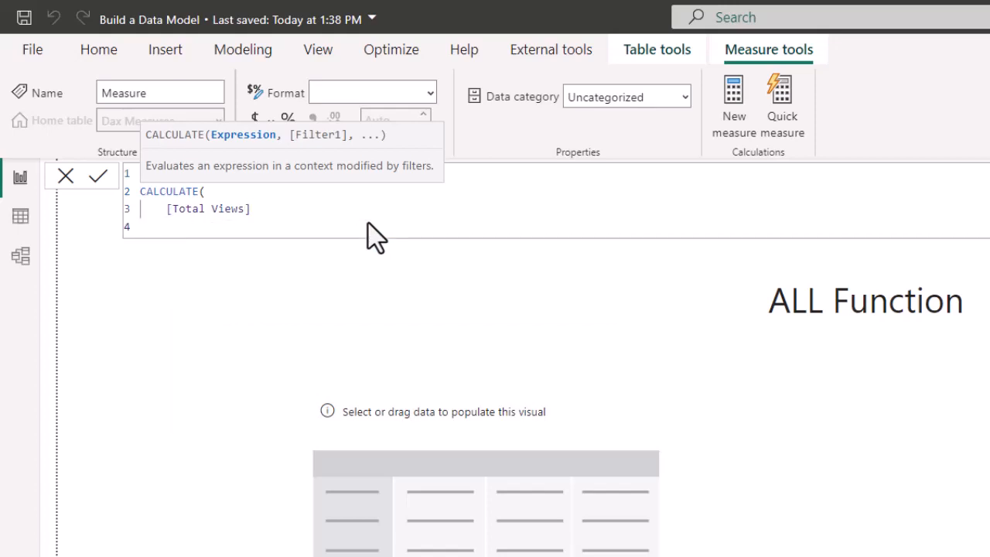
{"action": "key", "text": "BackSpace"}
{"action": "type", "text": ","}
{"action": "key", "text": "shift+Return"}
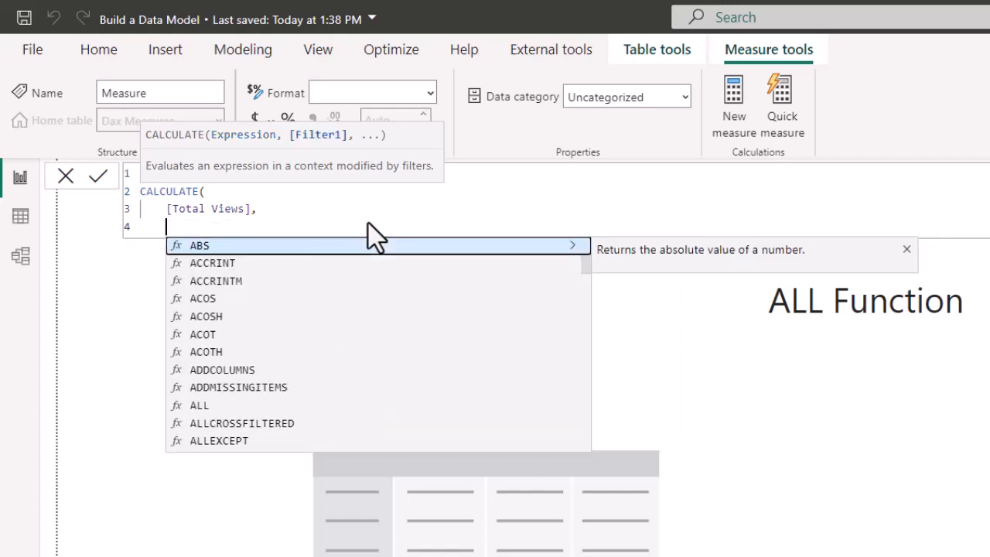
Add ALL(YouTube) as the filter of the CALCULATE function and commit the All Views measure.
{"action": "type", "text": "all"}
{"action": "key", "text": "Tab"}
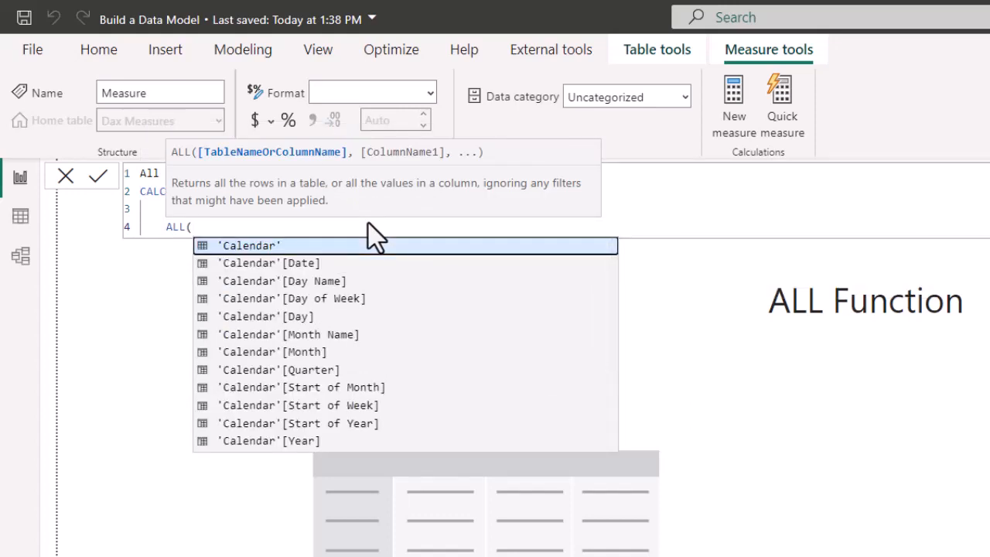
{"action": "key", "text": "shift+Return"}
{"action": "type", "text": "you"}
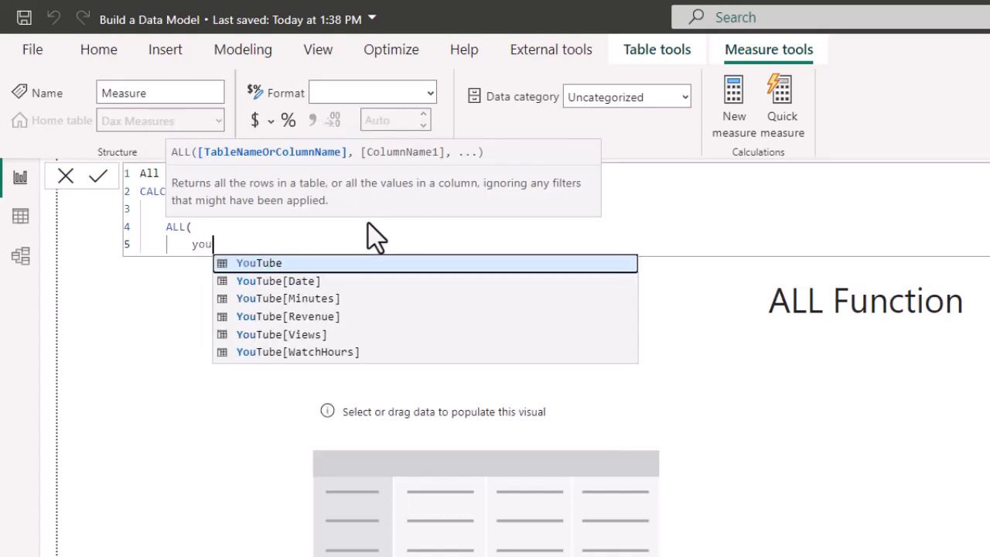
{"action": "key", "text": "Tab"}
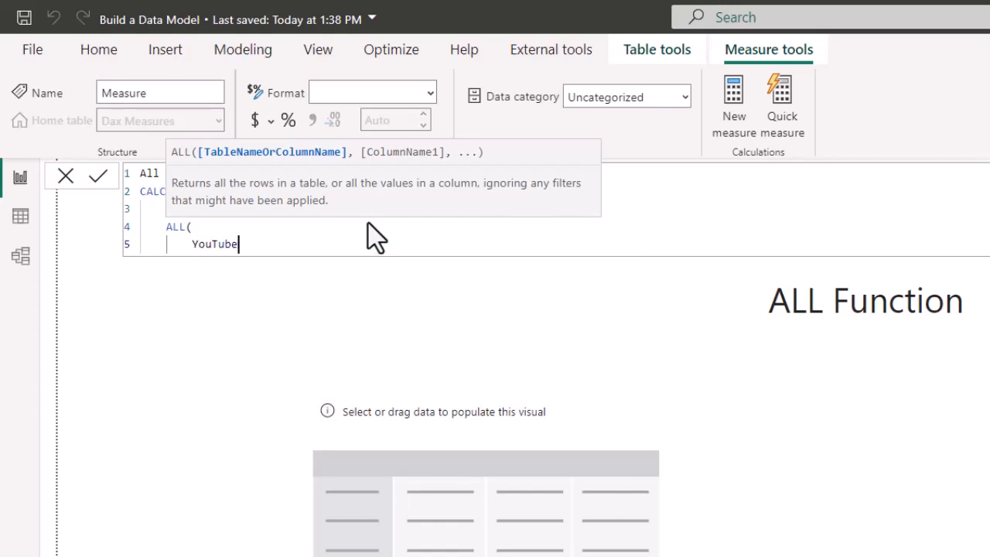
{"action": "key", "text": "shift+Return"}
{"action": "key", "text": "BackSpace"}
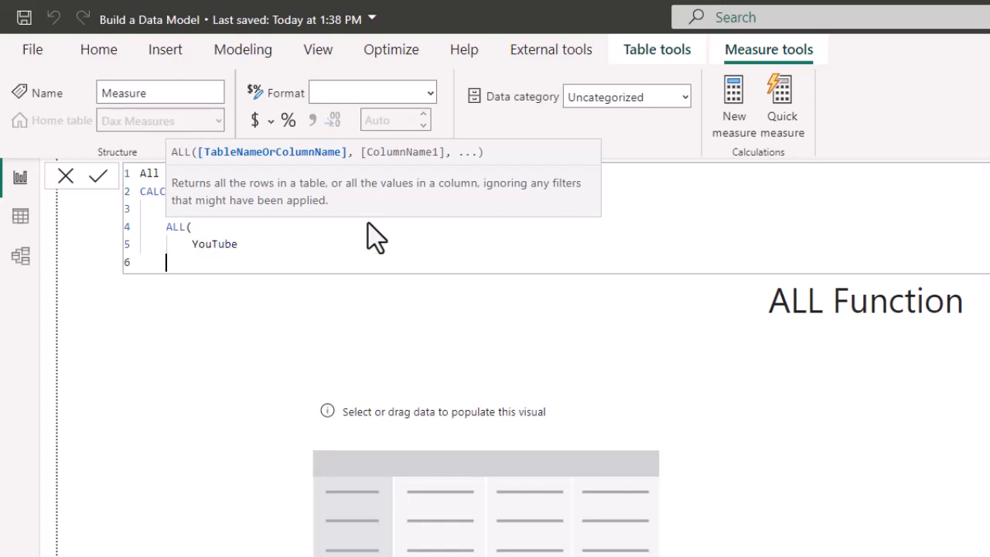
{"action": "type", "text": ")"}
{"action": "key", "text": "shift+Return"}
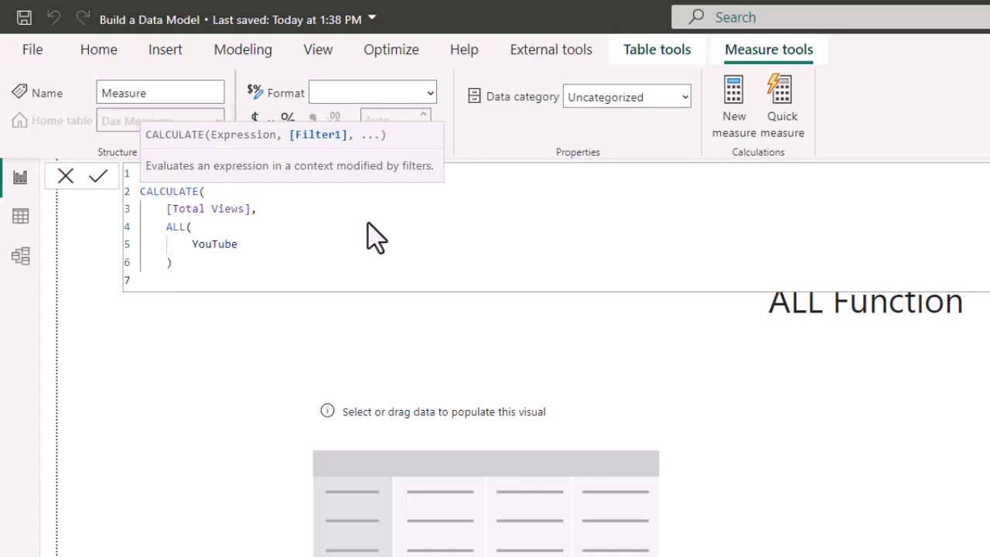
{"action": "type", "text": ")"}
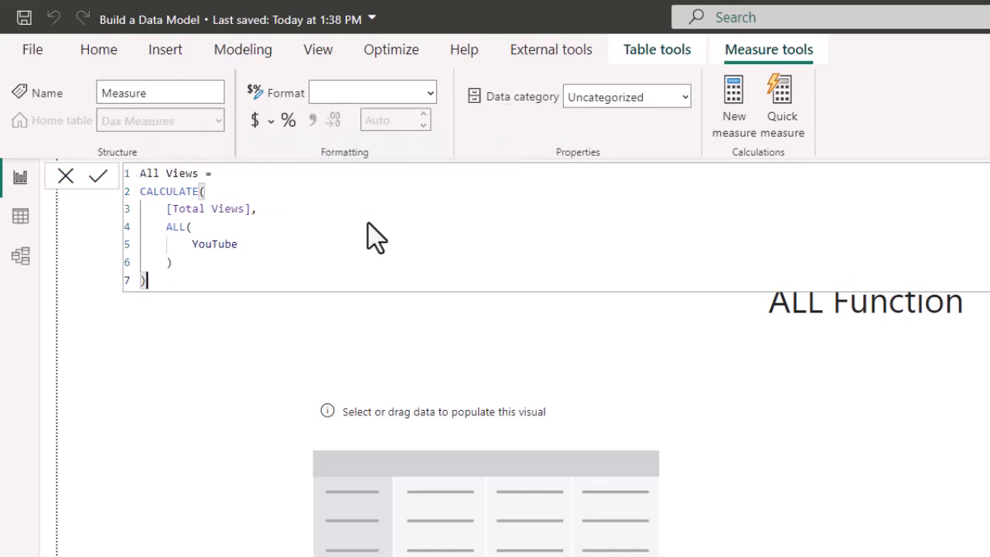
{"action": "key", "text": "Return"}
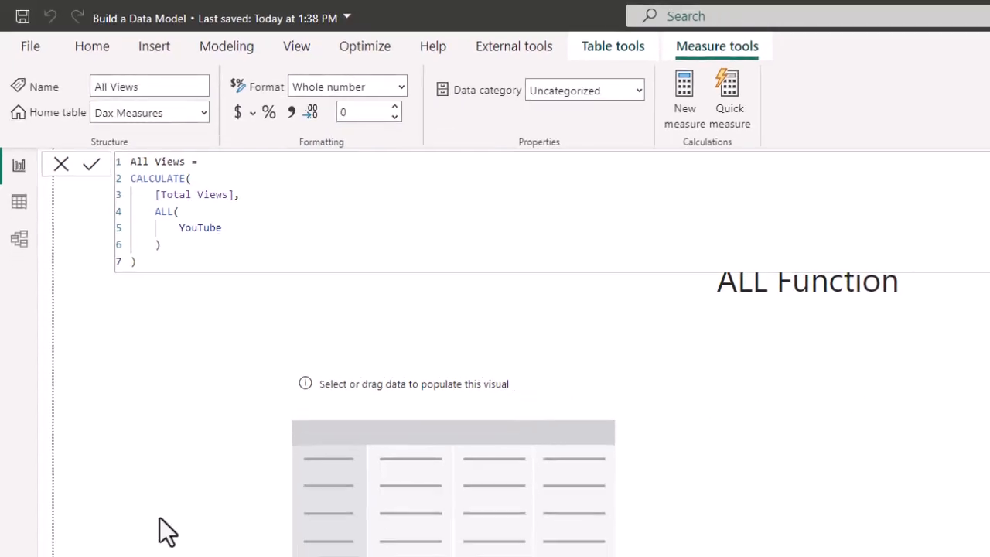
Add the All Revenue measure from Dax Measures to the values of the empty matrix.
{"action": "left_click", "coordinate": [167, 528]}
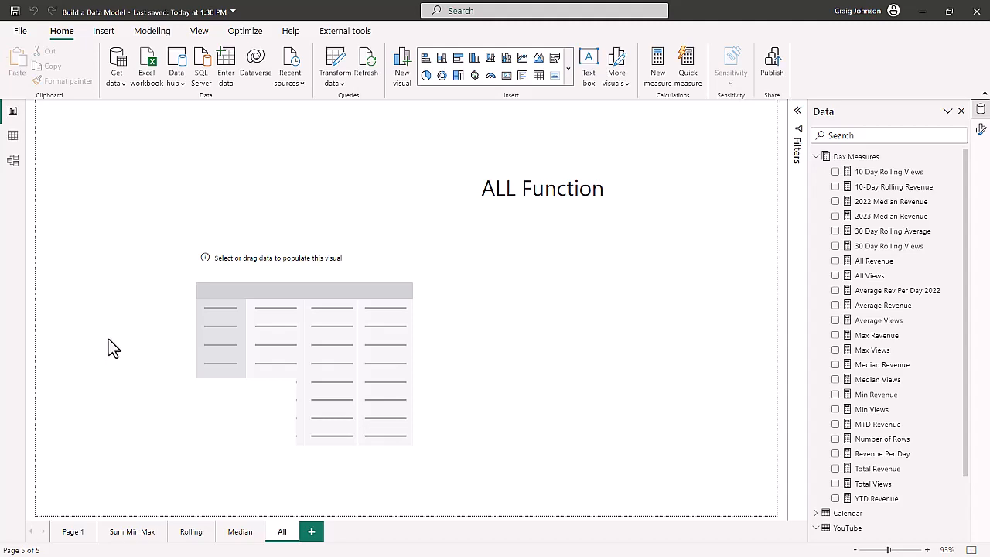
{"action": "left_click", "coordinate": [383, 260]}
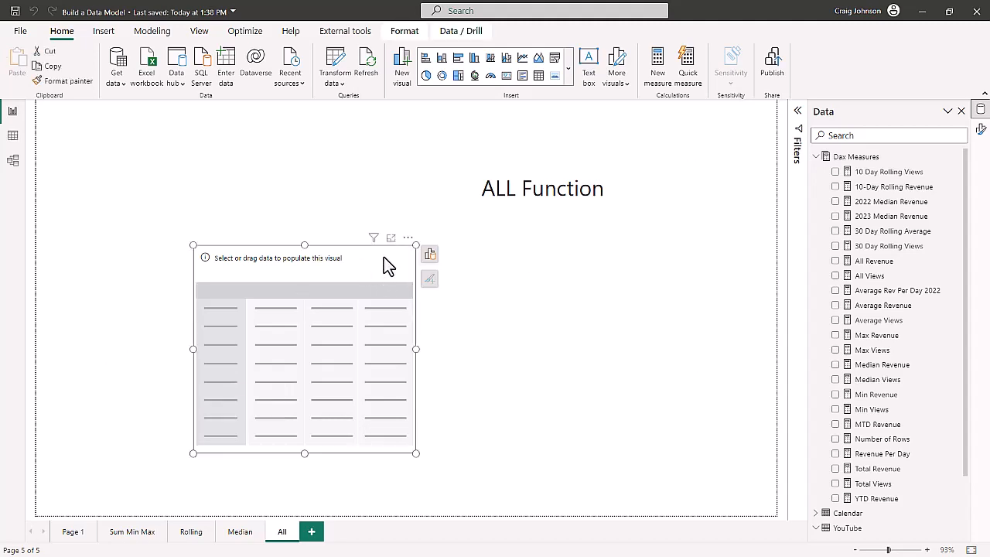
{"action": "left_click", "coordinate": [429, 255]}
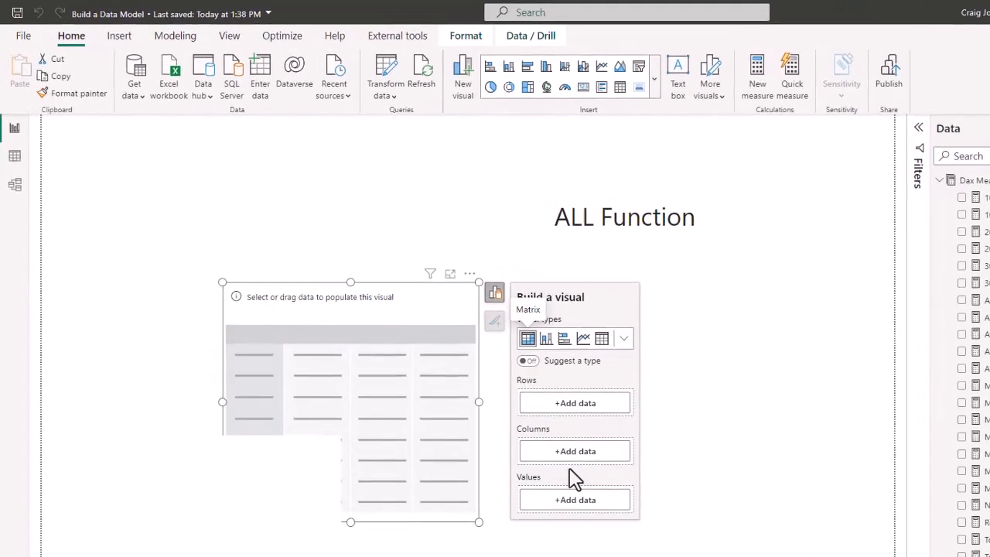
{"action": "left_click", "coordinate": [568, 501]}
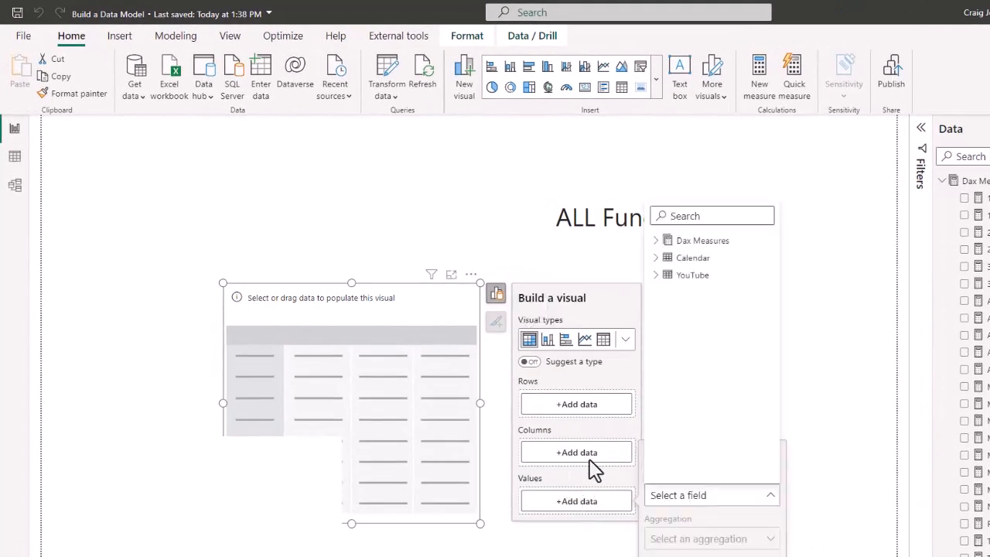
{"action": "left_click", "coordinate": [656, 241]}
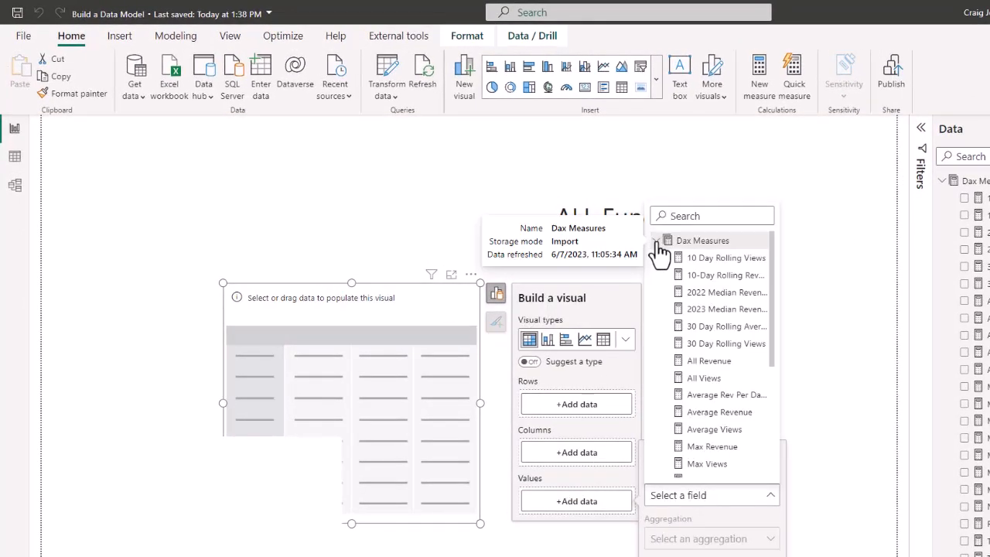
{"action": "left_click", "coordinate": [709, 364]}
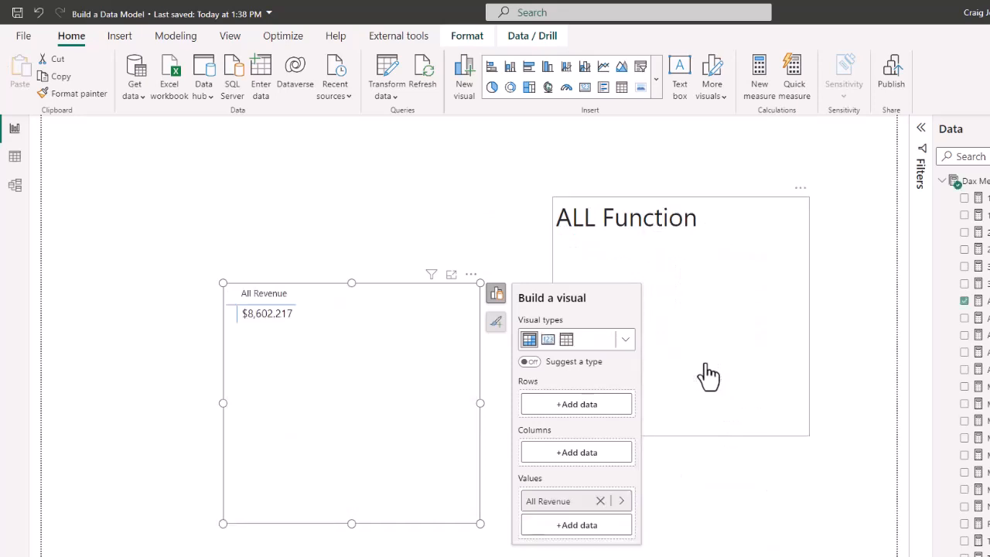
Add the All Views measure from Dax Measures to the matrix values.
{"action": "left_click", "coordinate": [580, 529]}
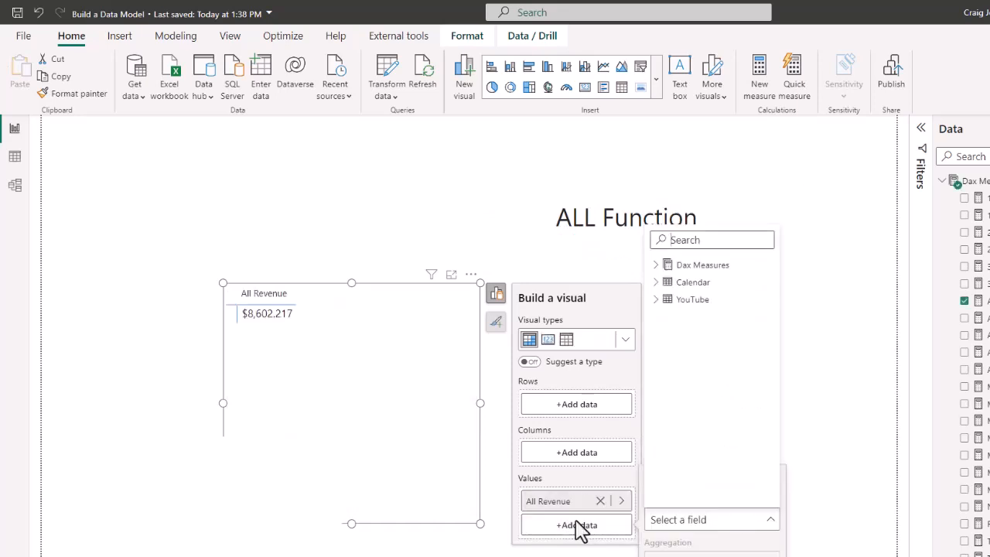
{"action": "left_click", "coordinate": [657, 265]}
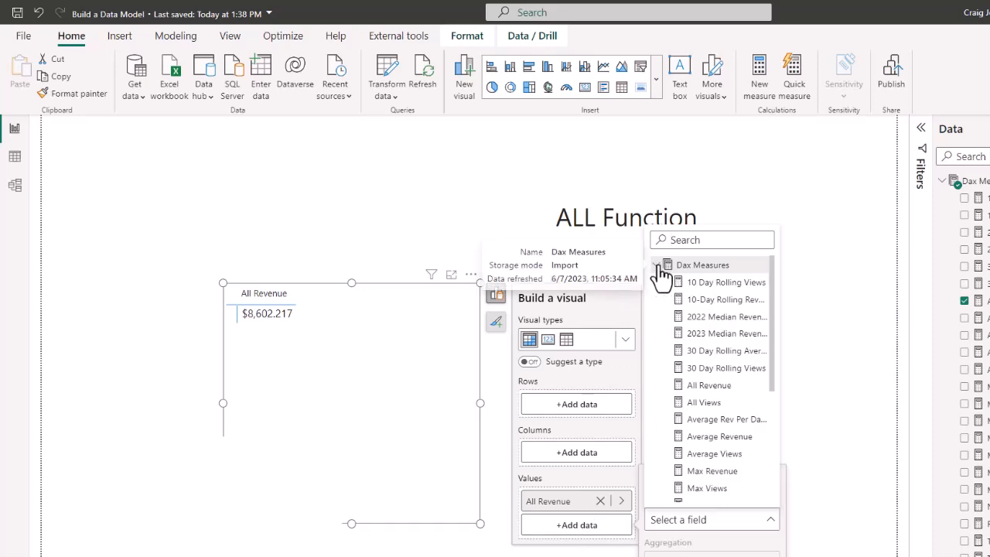
{"action": "left_click", "coordinate": [702, 403]}
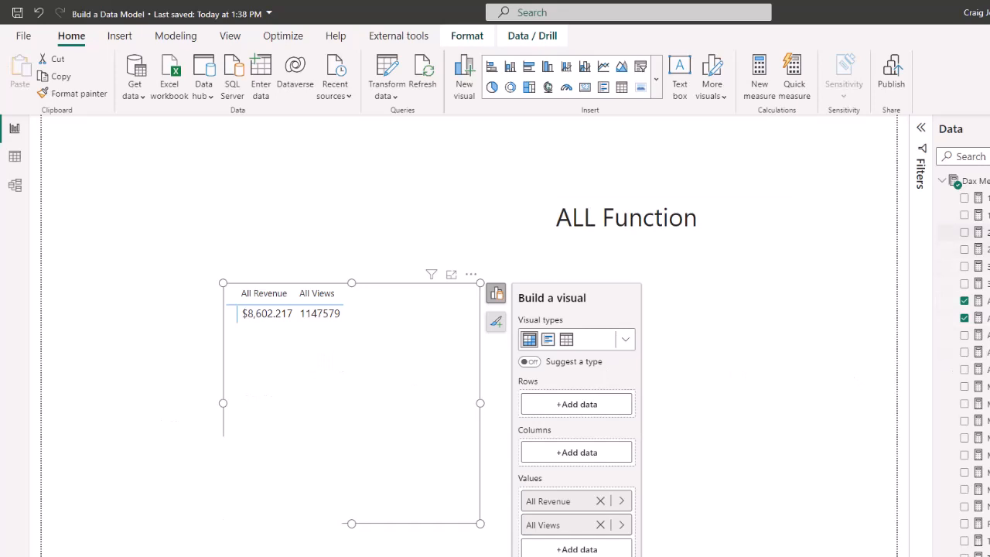
Set the All Revenue measure to 2 decimal places and give the All Views measure a thousands separator.
{"action": "left_click", "coordinate": [978, 301]}
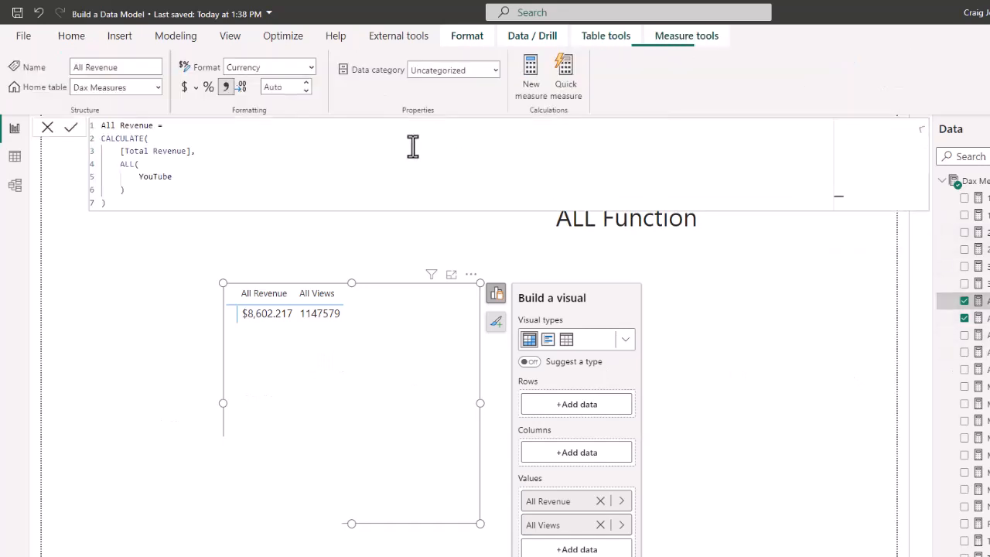
{"action": "left_click", "coordinate": [294, 87]}
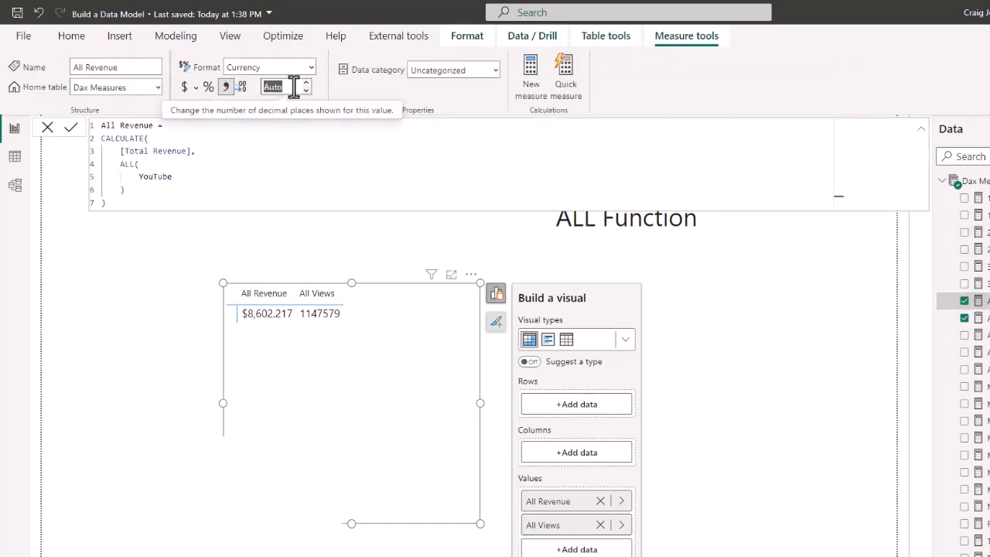
{"action": "type", "text": "2"}
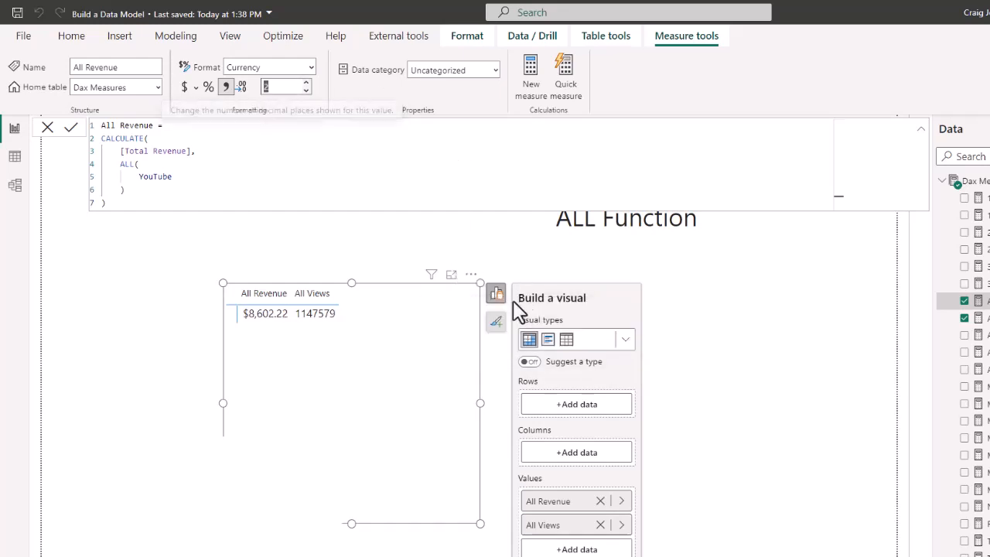
{"action": "left_click", "coordinate": [988, 318]}
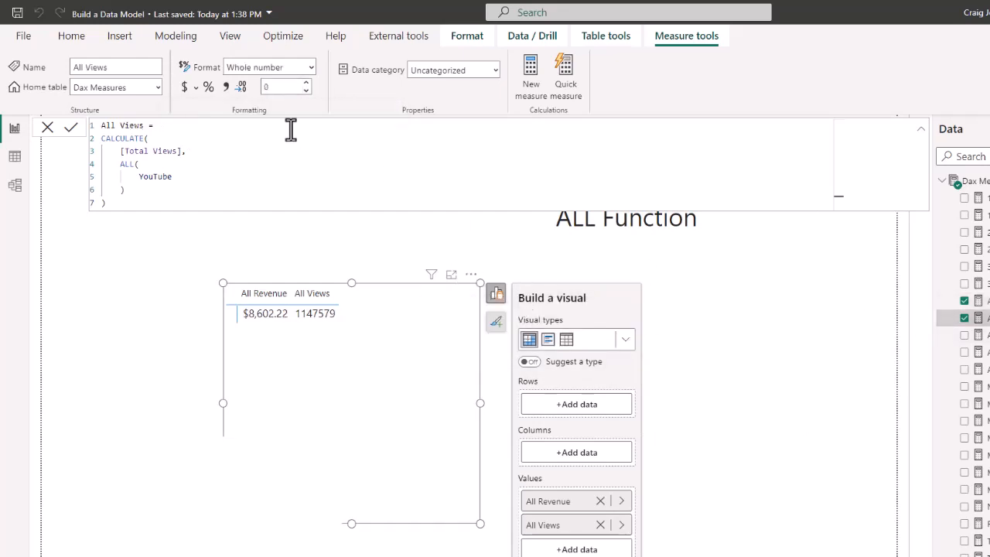
{"action": "left_click", "coordinate": [225, 85]}
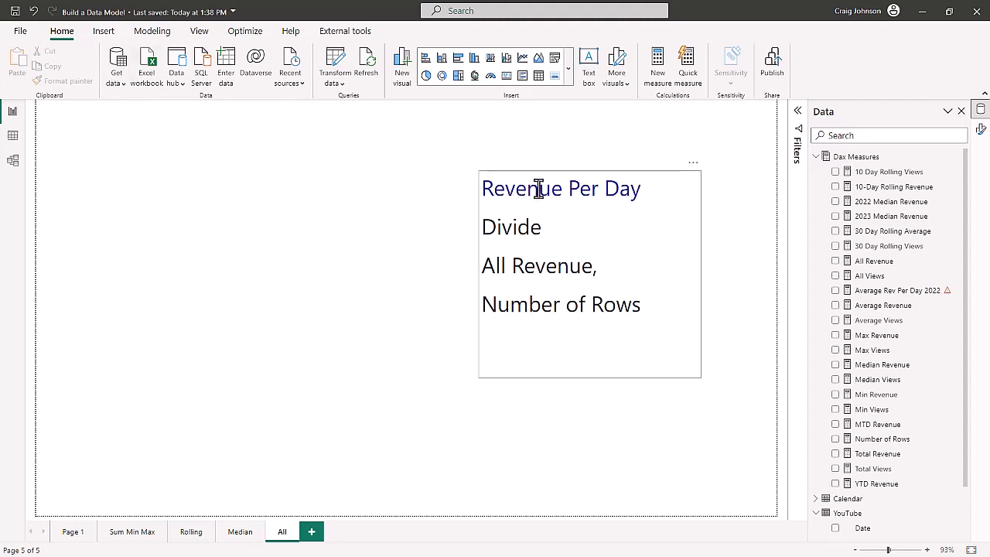
Start a new measure in the Dax Measures table, named Revenue per Day, with the formula continuing on a second line.
{"action": "left_click", "coordinate": [956, 157]}
{"action": "left_click", "coordinate": [868, 179]}
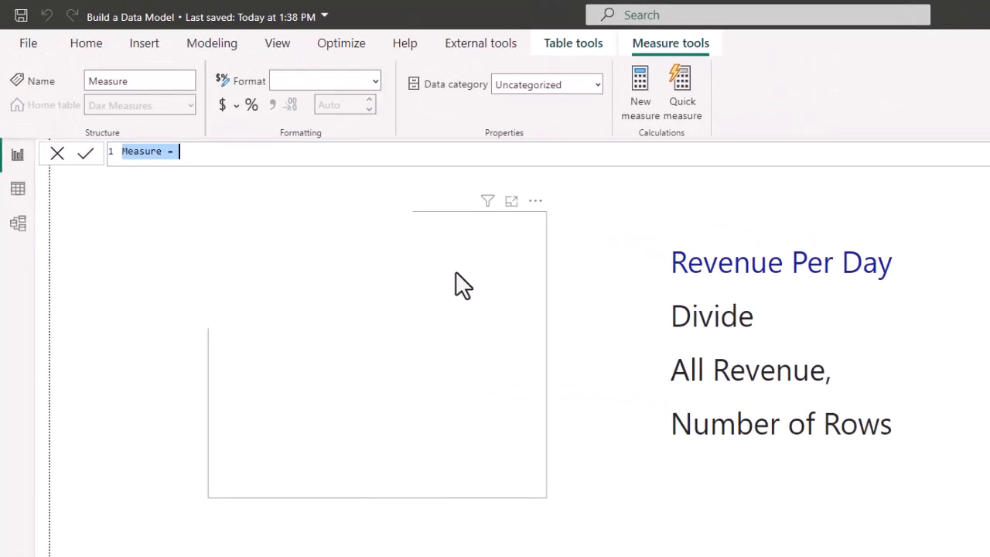
{"action": "type", "text": "Re"}
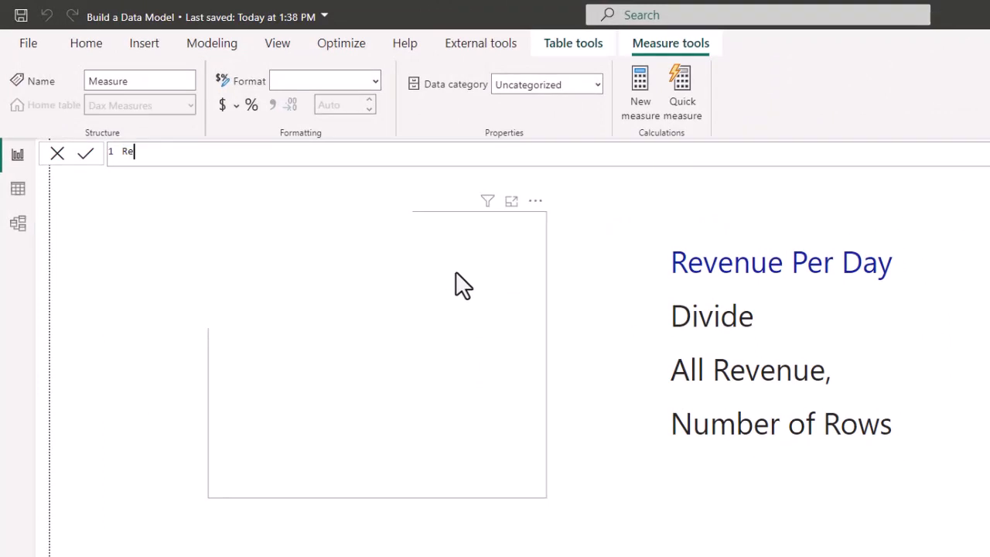
{"action": "type", "text": "venue per Day ="}
{"action": "key", "text": "shift+Return"}
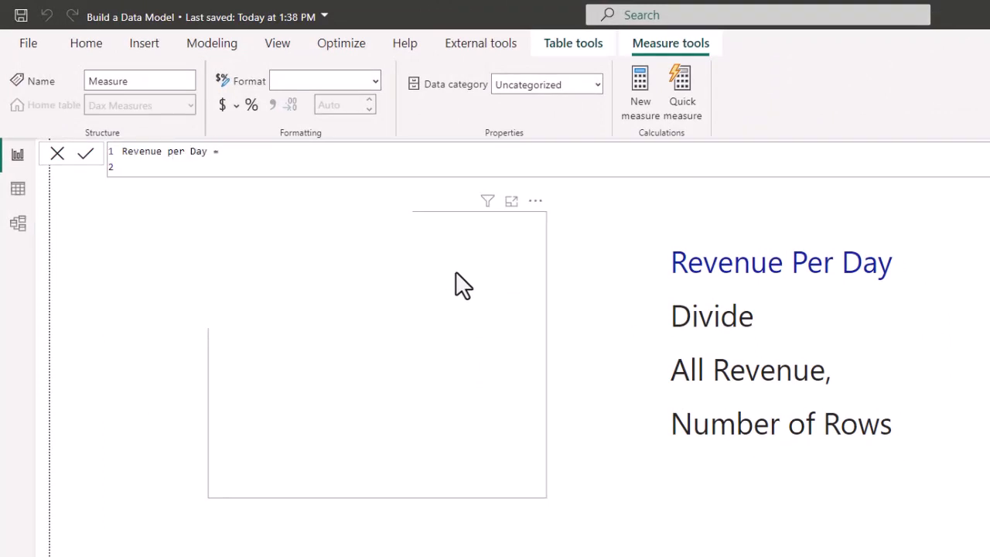
Begin the Revenue per Day formula with a DIVIDE function that uses [All Revenue] as its numerator.
{"action": "type", "text": "div"}
{"action": "key", "text": "Tab"}
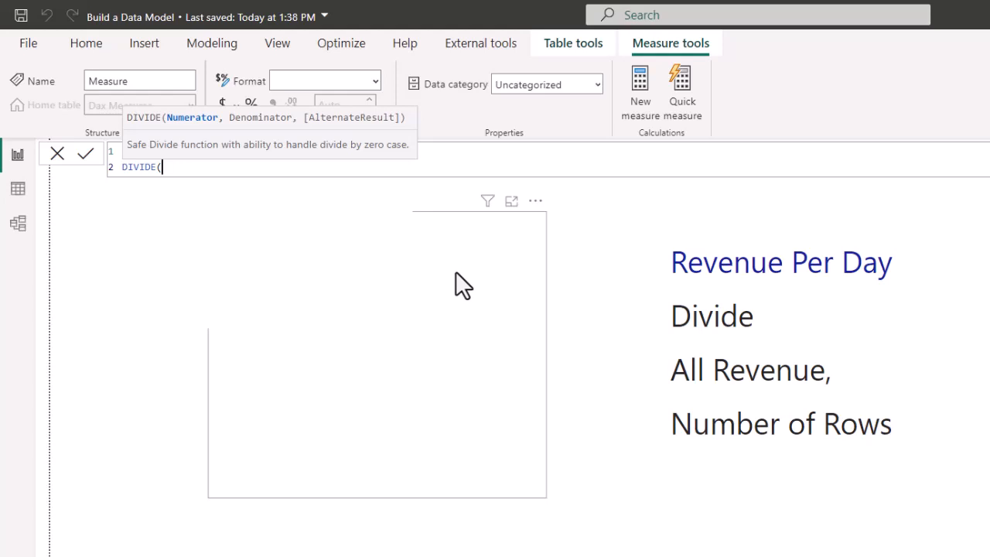
{"action": "type", "text": "all"}
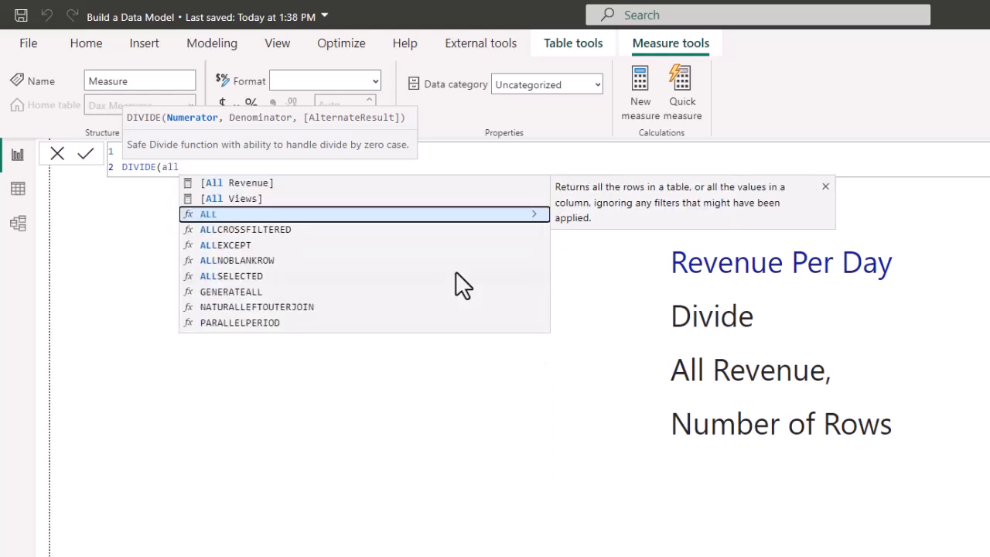
{"action": "key", "text": "Up"}
{"action": "key", "text": "Up"}
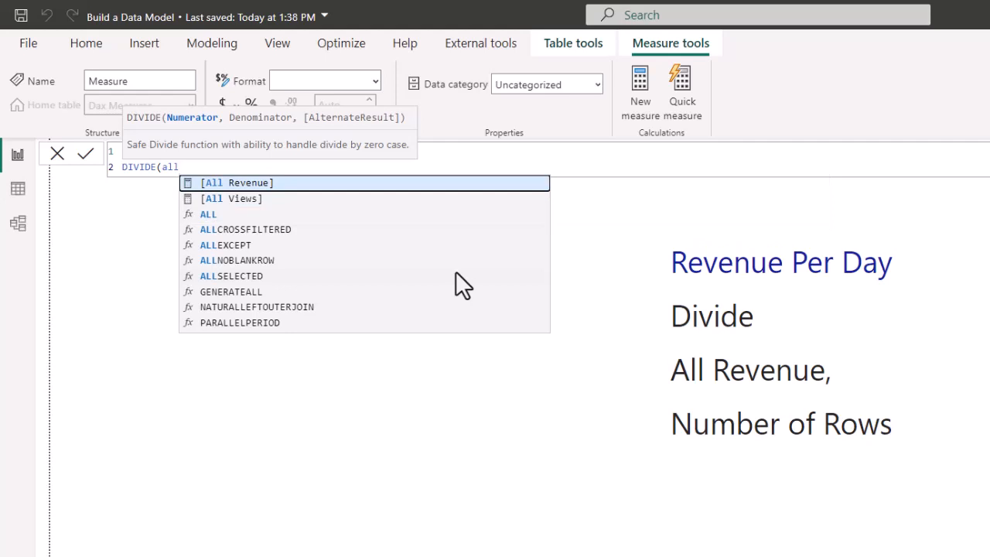
{"action": "key", "text": "Tab"}
{"action": "type", "text": ","}
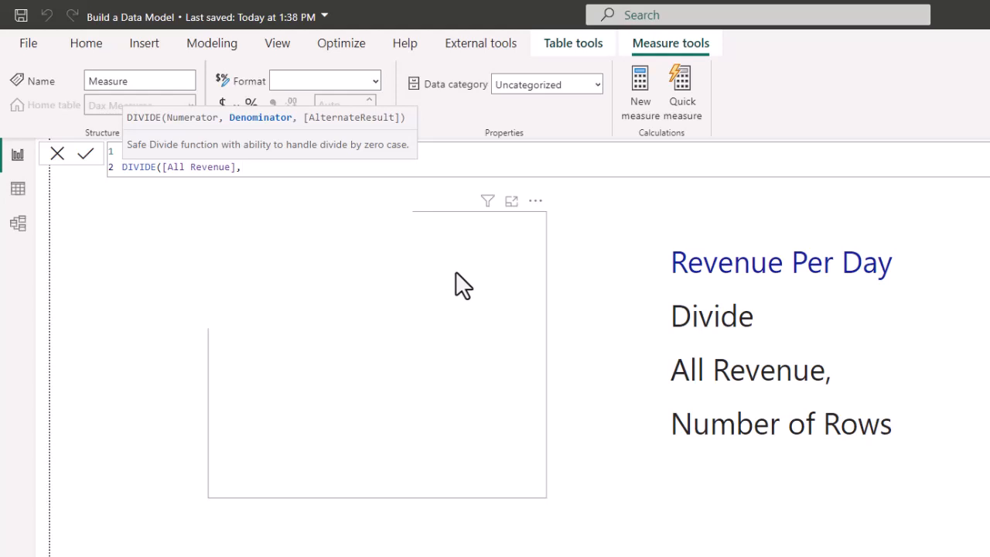
Add [Number of Rows] as the denominator of the DIVIDE function and commit the Revenue per Day measure.
{"action": "type", "text": "num"}
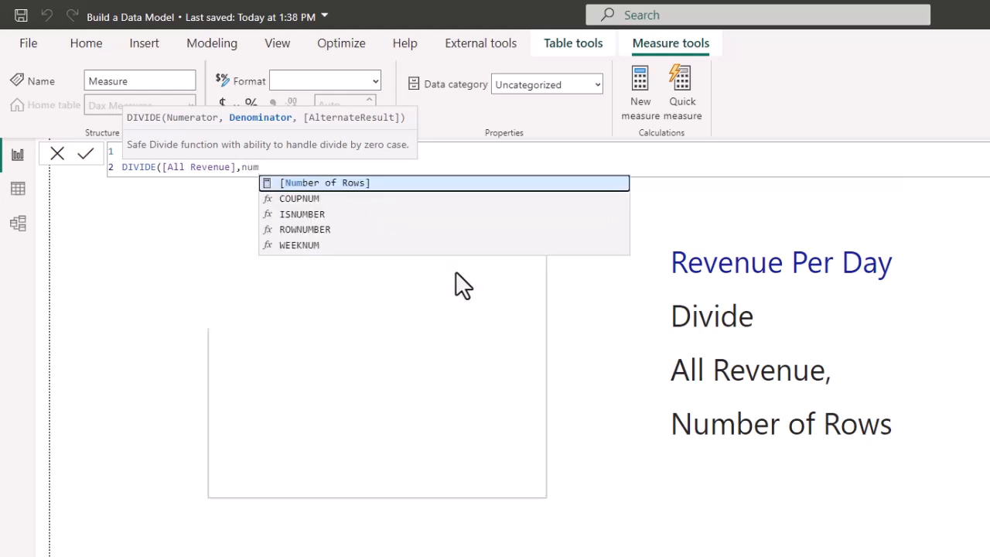
{"action": "key", "text": "Tab"}
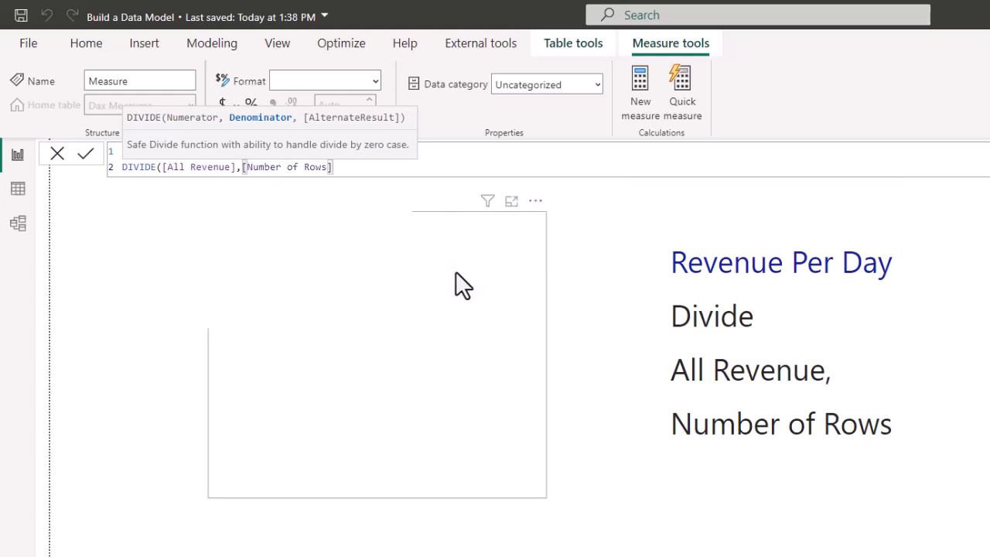
{"action": "type", "text": ")"}
{"action": "key", "text": "Return"}
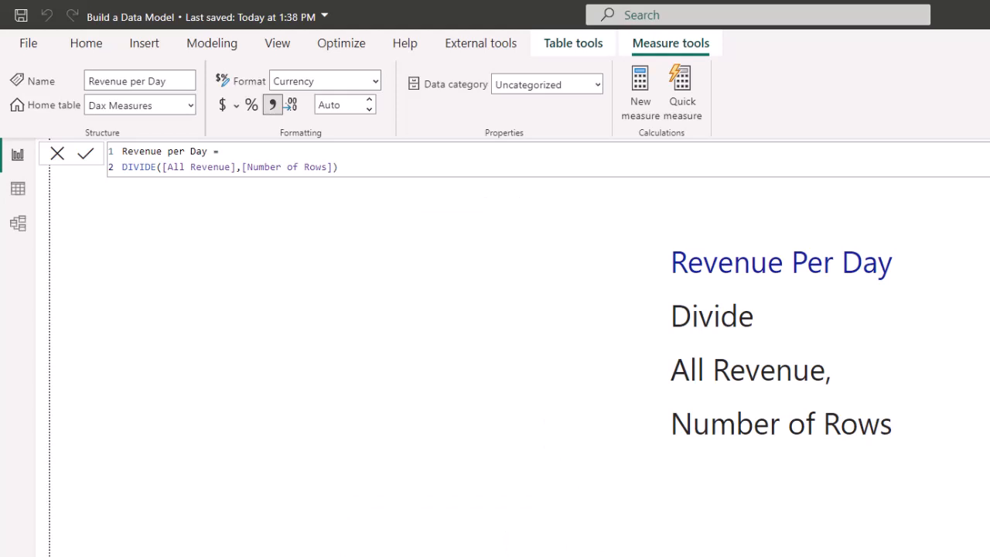
{"action": "key", "text": "Escape"}
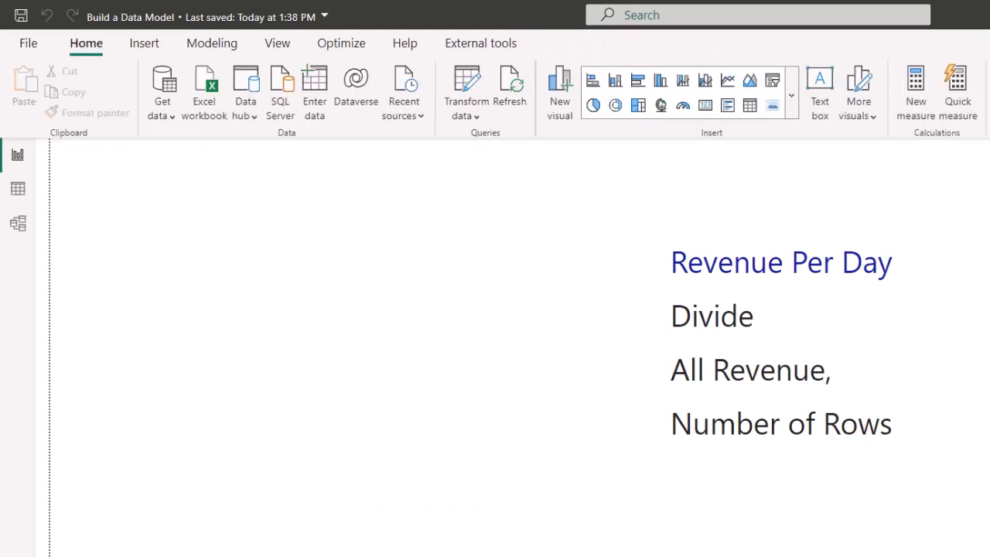
Add the Revenue per Day measure from Dax Measures to the matrix values.
{"action": "left_click", "coordinate": [377, 356]}
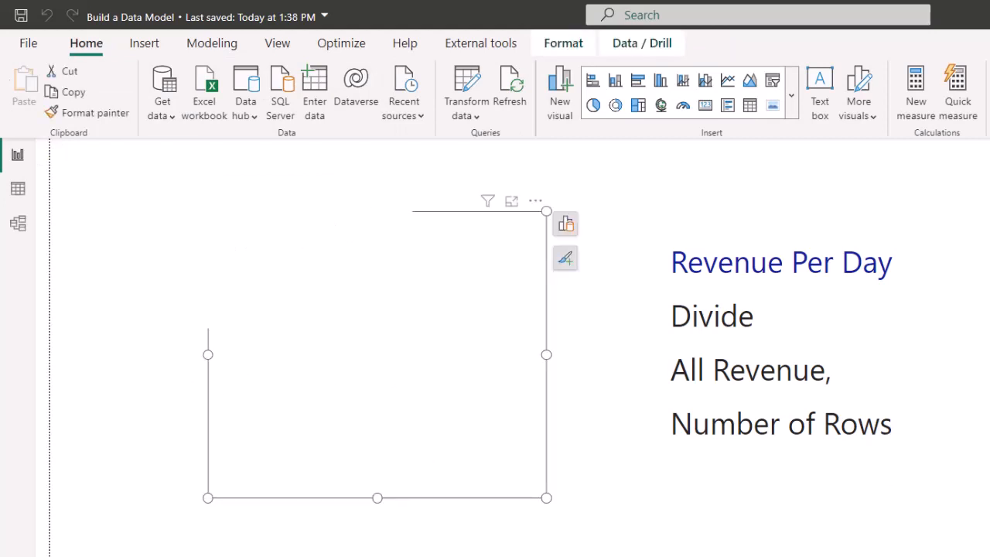
{"action": "left_click", "coordinate": [572, 232]}
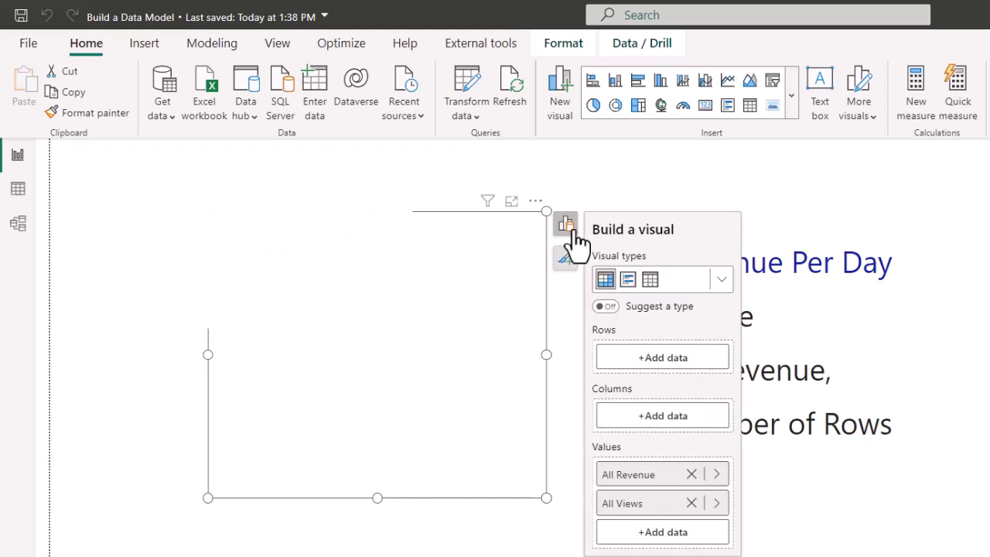
{"action": "left_click", "coordinate": [653, 536]}
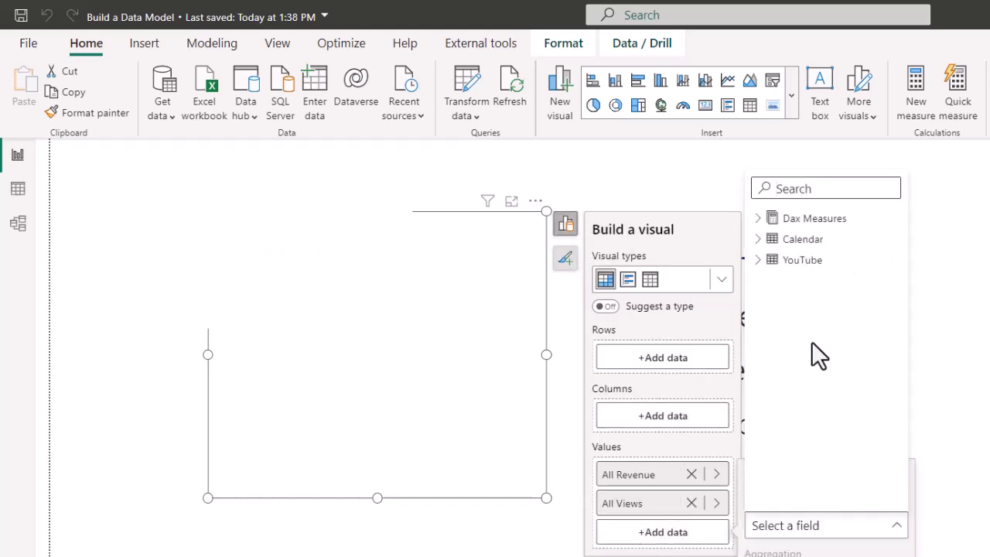
{"action": "left_click", "coordinate": [766, 221]}
{"action": "scroll", "coordinate": [769, 420], "scroll_direction": "down", "scroll_amount": 4}
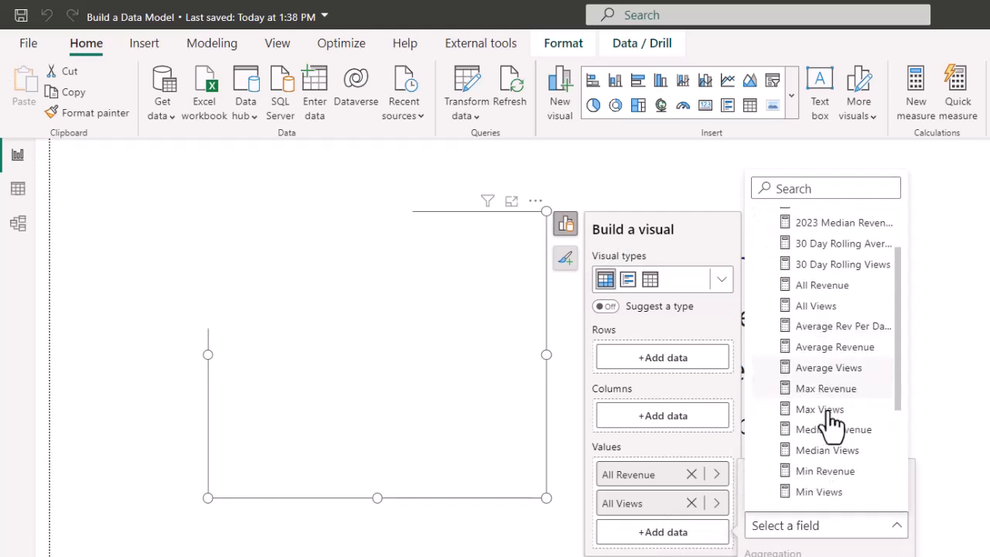
{"action": "scroll", "coordinate": [821, 510], "scroll_direction": "down", "scroll_amount": 2}
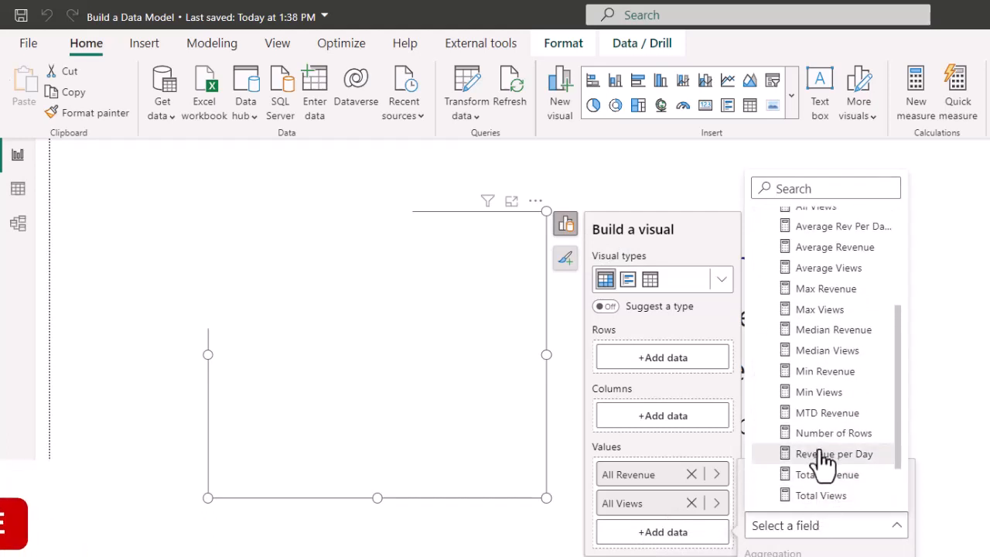
{"action": "left_click", "coordinate": [822, 465]}
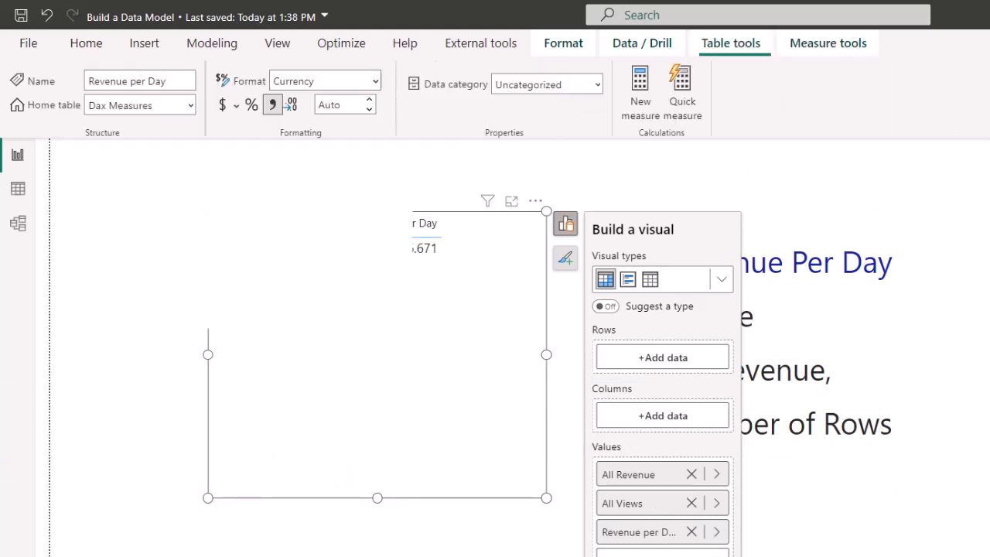
Set the Revenue per Day measure to 2 decimal places and deselect the matrix.
{"action": "left_click", "coordinate": [342, 106]}
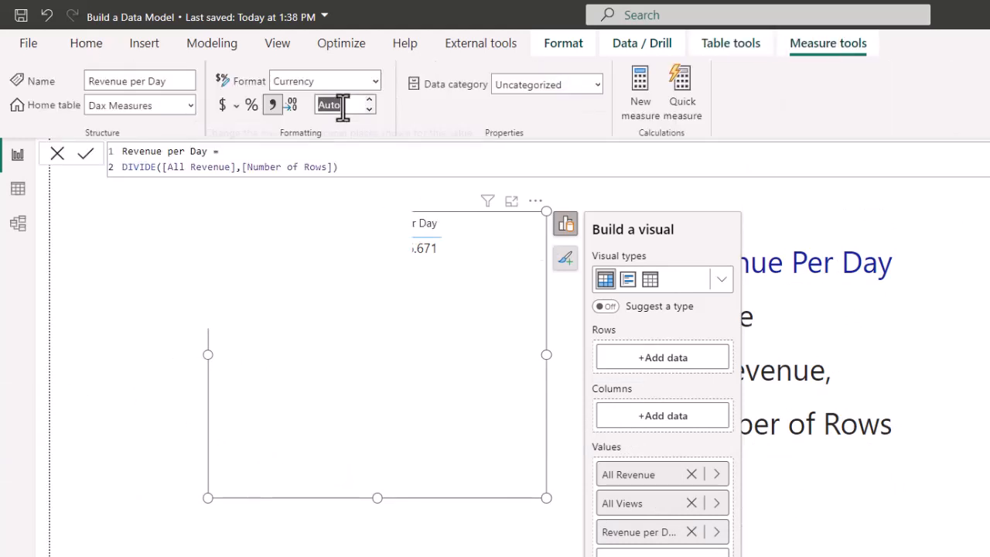
{"action": "type", "text": "2"}
{"action": "key", "text": "Return"}
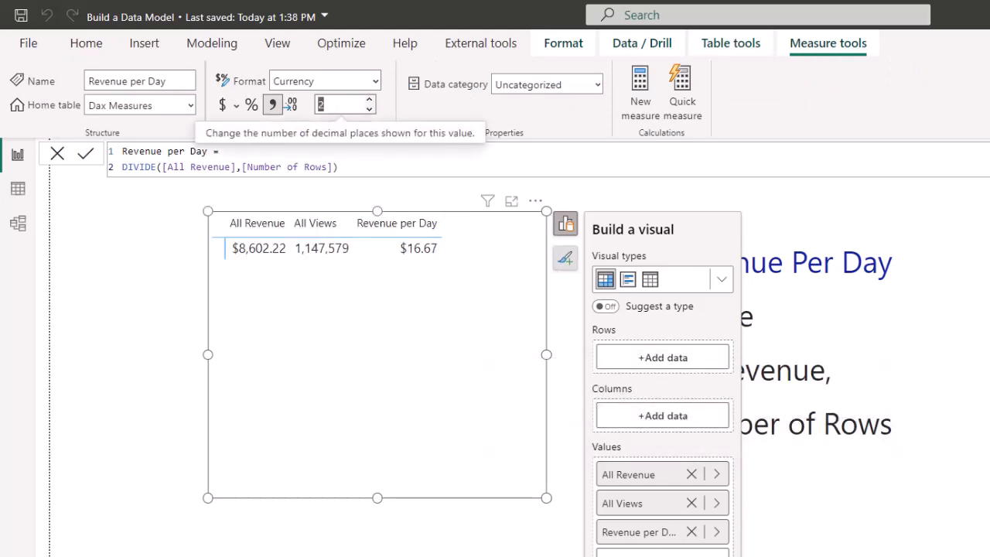
{"action": "left_click", "coordinate": [633, 369]}
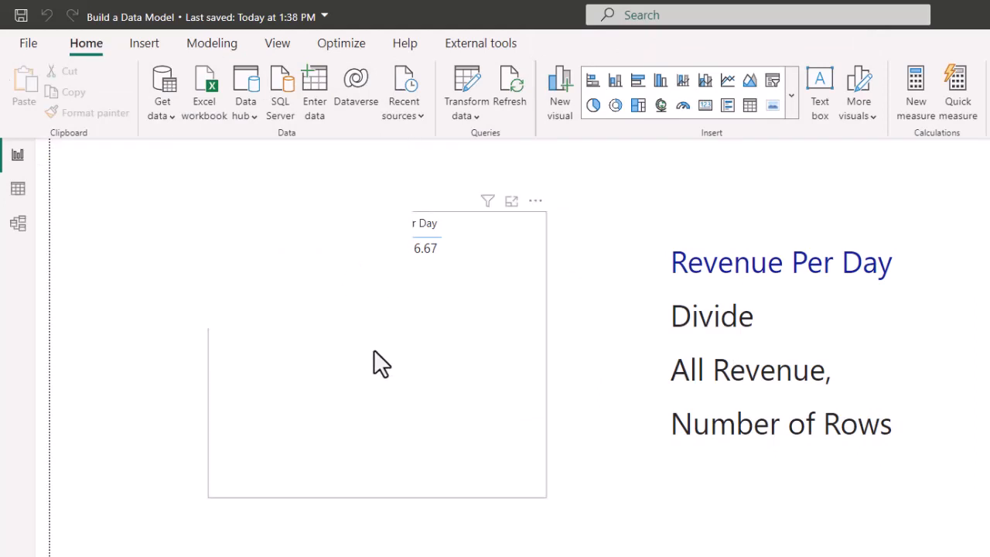
Review the DAX formula of the All Revenue measure.
{"action": "left_click", "coordinate": [467, 322]}
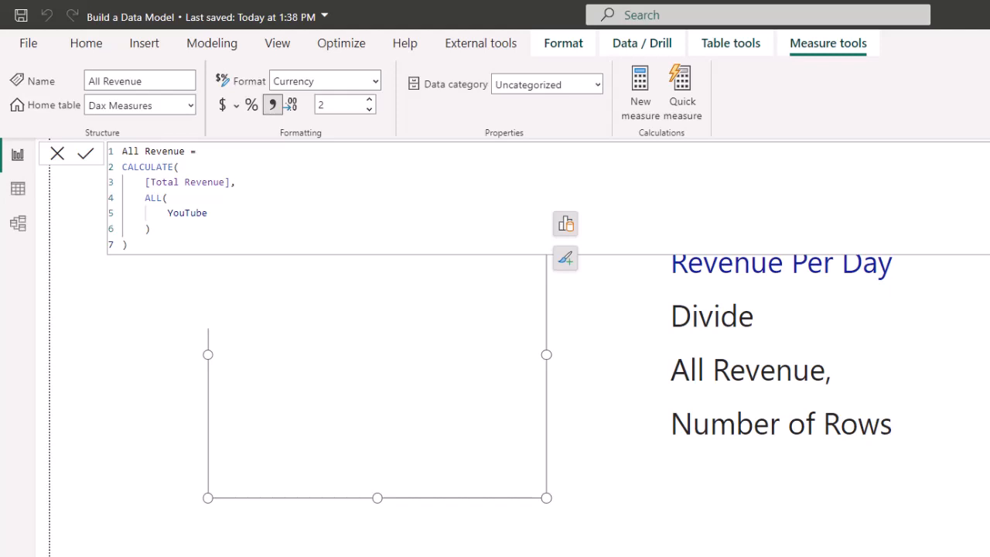
{"action": "left_click", "coordinate": [582, 313]}
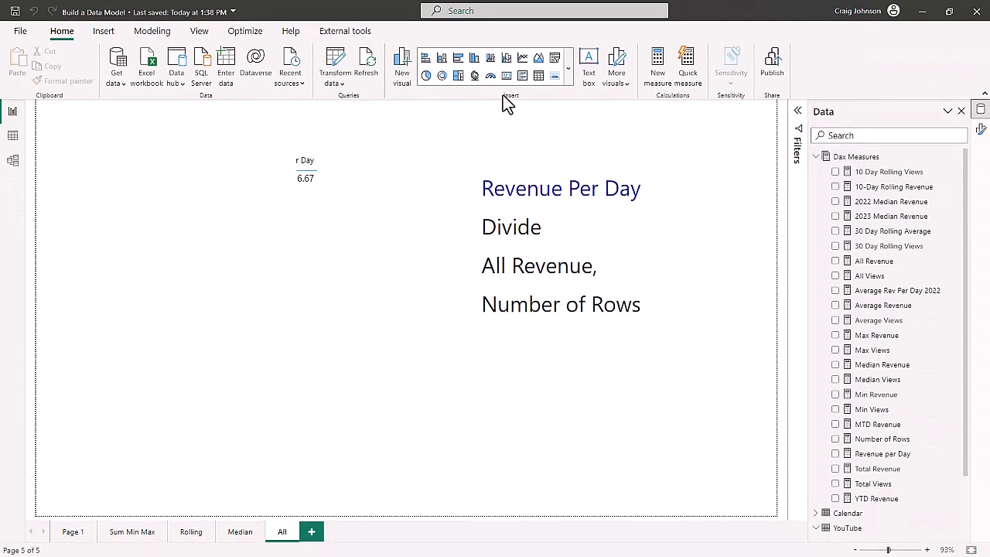
Add a card visual at the page's lower-right corner showing the Revenue per Day measure from Dax Measures.
{"action": "left_click", "coordinate": [506, 75]}
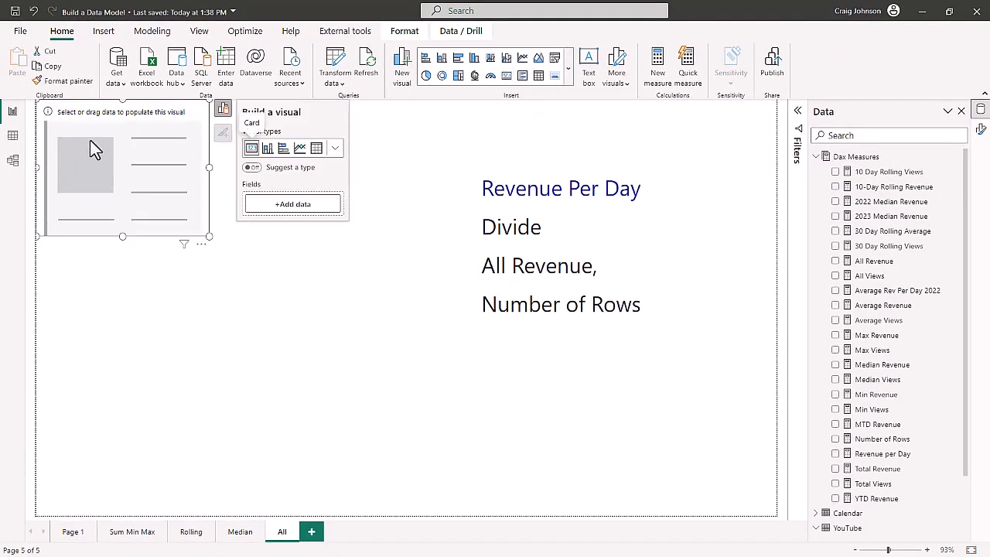
{"action": "left_click_drag", "start_coordinate": [90, 147], "coordinate": [629, 396]}
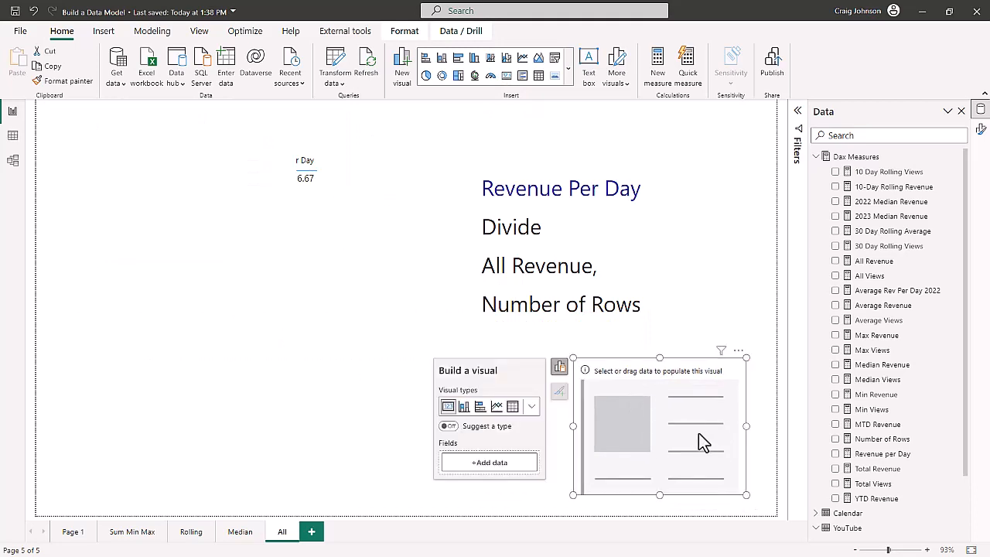
{"action": "left_click", "coordinate": [501, 464]}
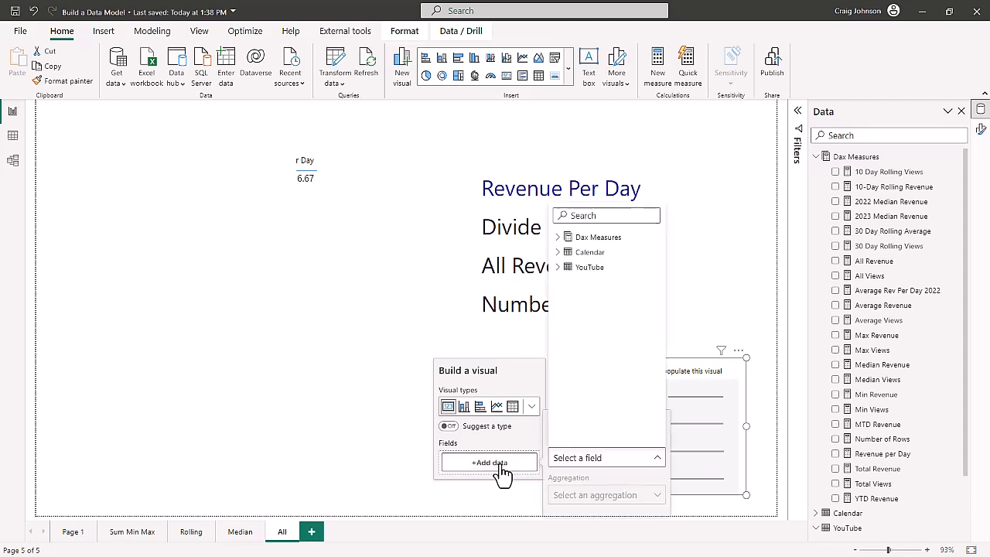
{"action": "left_click", "coordinate": [559, 246]}
{"action": "scroll", "coordinate": [598, 417], "scroll_direction": "down", "scroll_amount": 5}
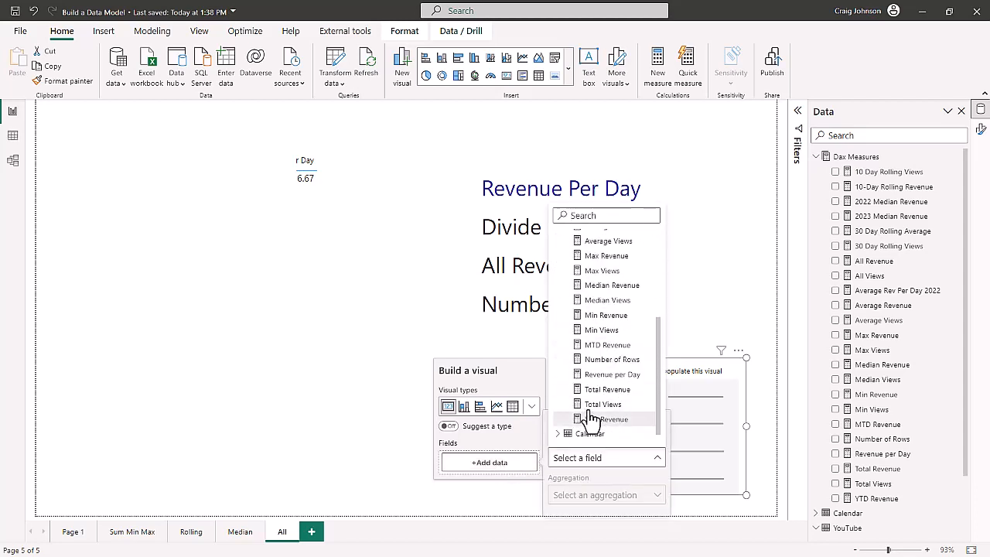
{"action": "left_click", "coordinate": [596, 375]}
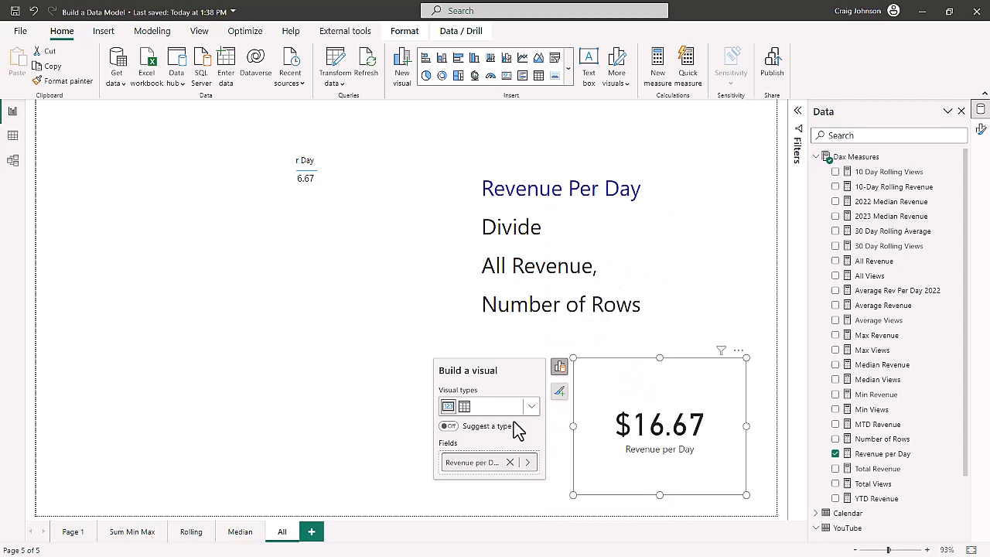
{"action": "left_click", "coordinate": [361, 387]}
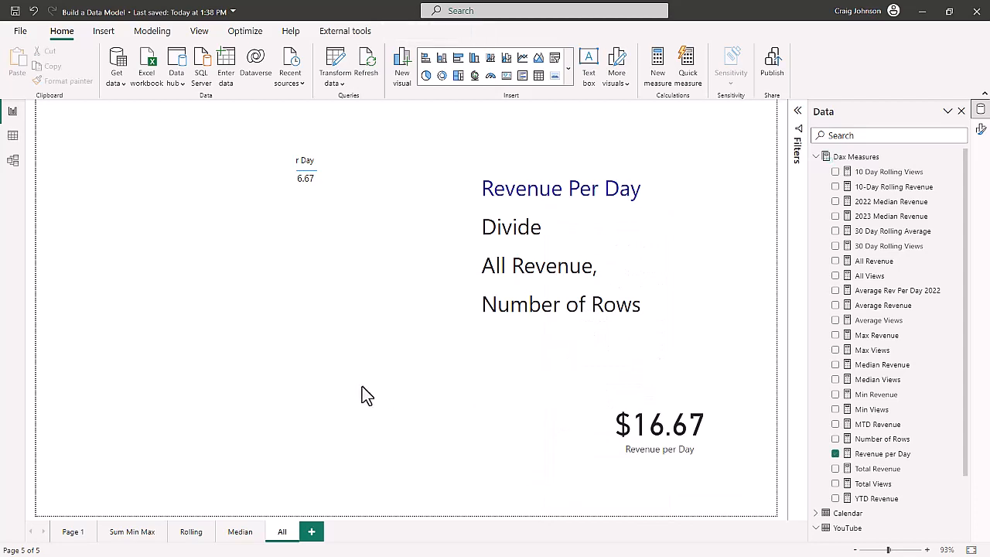
Add a second card beside the Revenue per Day card showing the All Revenue measure from Dax Measures.
{"action": "left_click", "coordinate": [507, 75]}
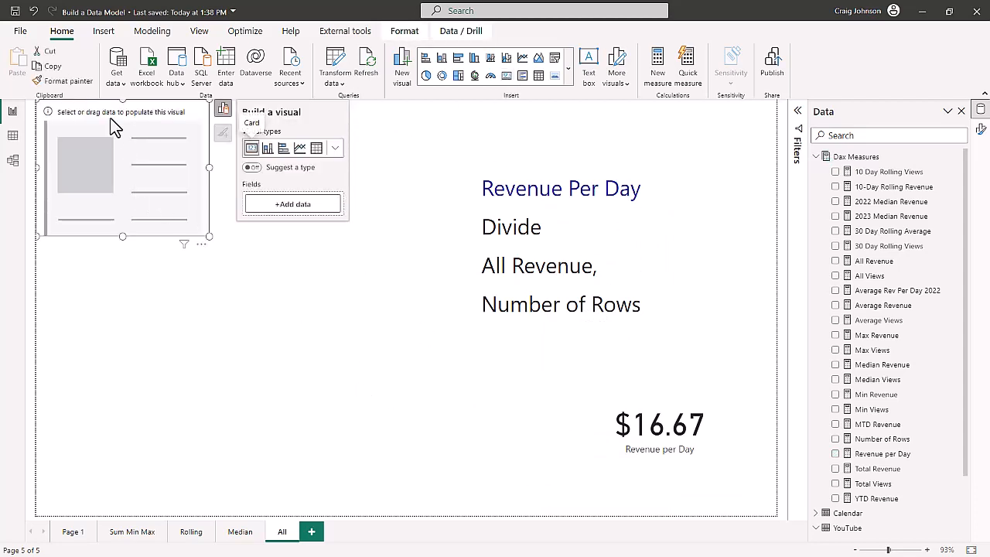
{"action": "left_click_drag", "start_coordinate": [159, 208], "coordinate": [488, 387]}
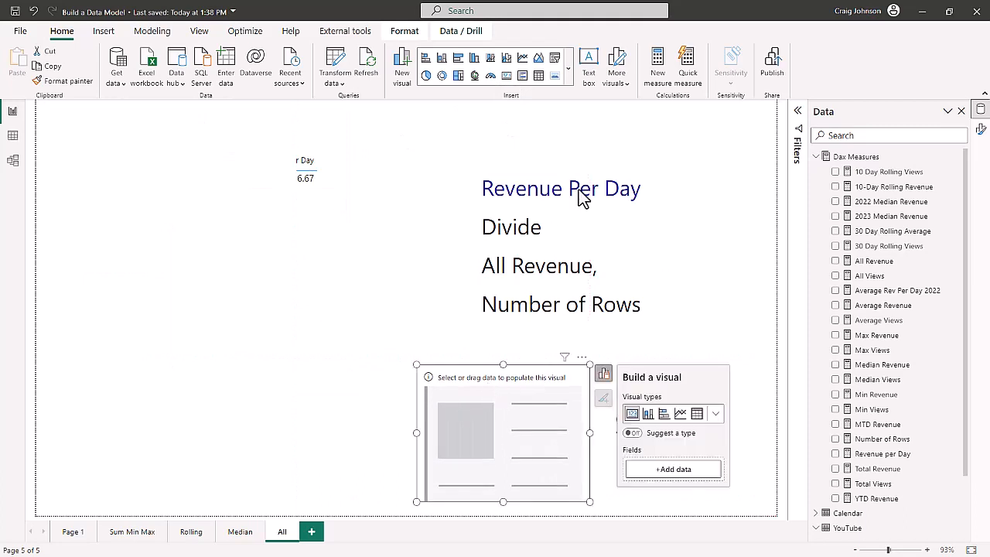
{"action": "left_click", "coordinate": [671, 469]}
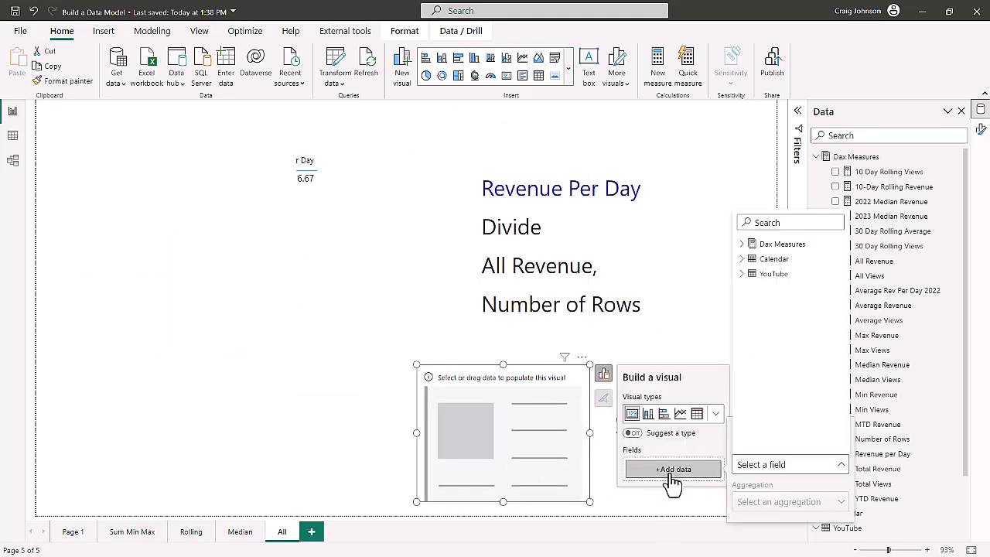
{"action": "left_click", "coordinate": [742, 260]}
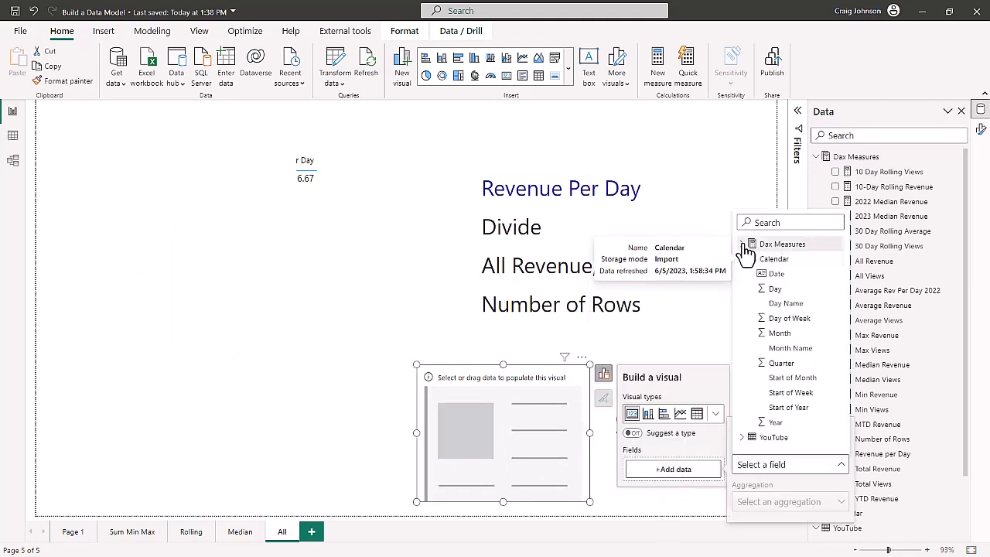
{"action": "left_click", "coordinate": [744, 245]}
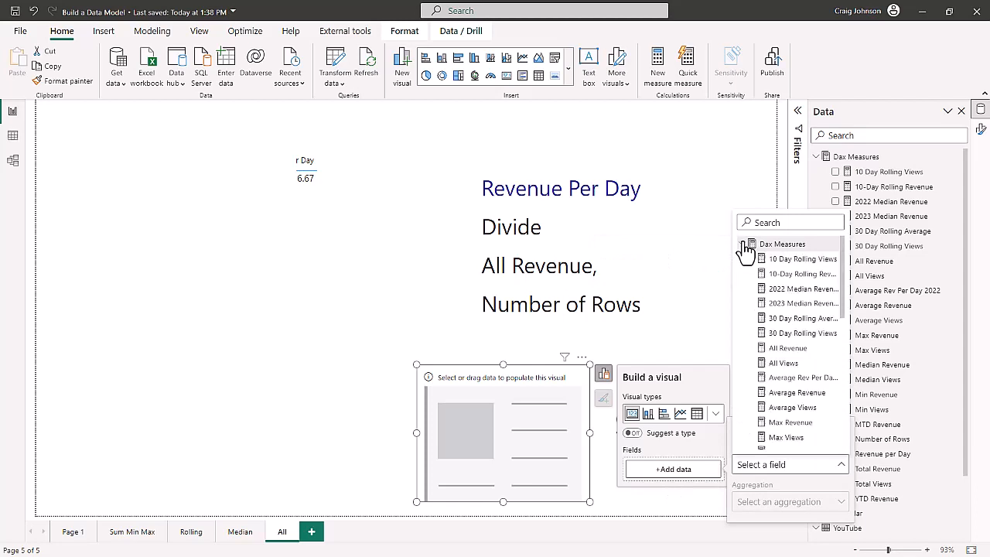
{"action": "left_click", "coordinate": [787, 349]}
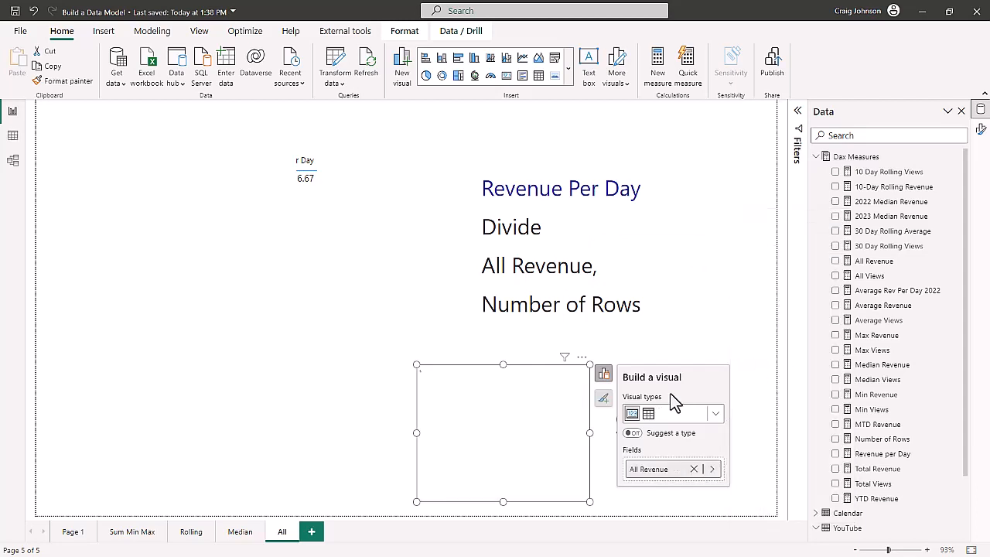
{"action": "left_click", "coordinate": [347, 388]}
Add a third card on the other side of the All Revenue card showing the All Views measure.
{"action": "left_click", "coordinate": [507, 76]}
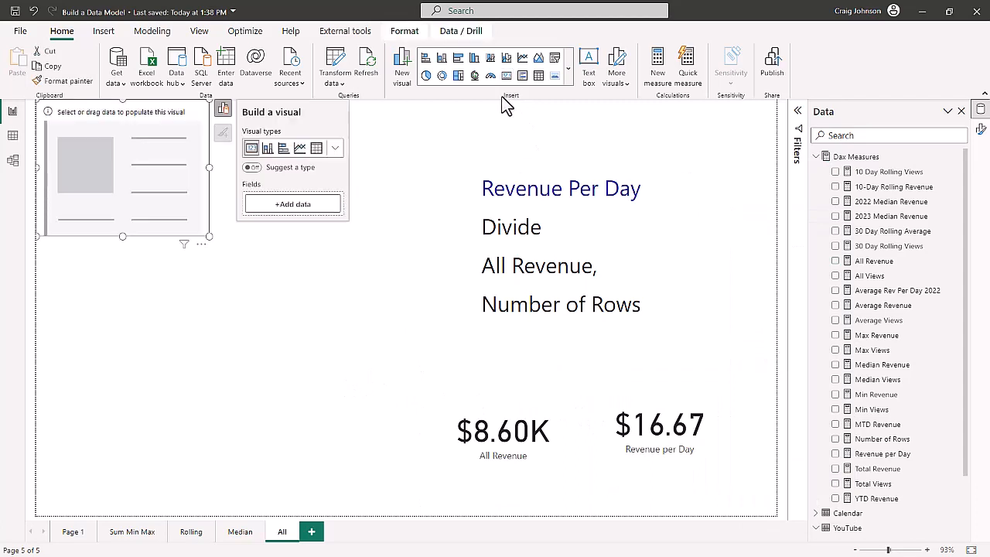
{"action": "left_click_drag", "start_coordinate": [128, 184], "coordinate": [260, 419]}
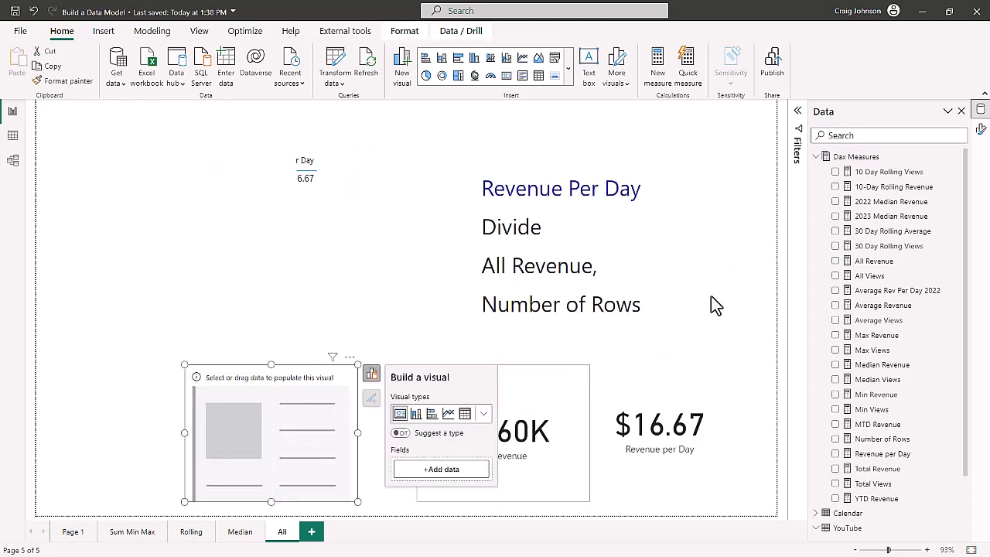
{"action": "left_click", "coordinate": [446, 474]}
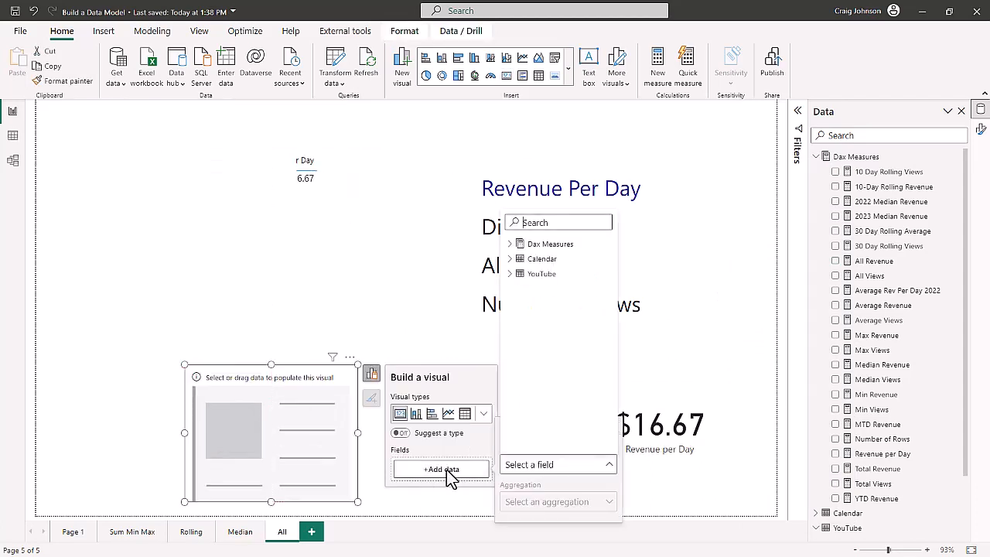
{"action": "left_click", "coordinate": [558, 244]}
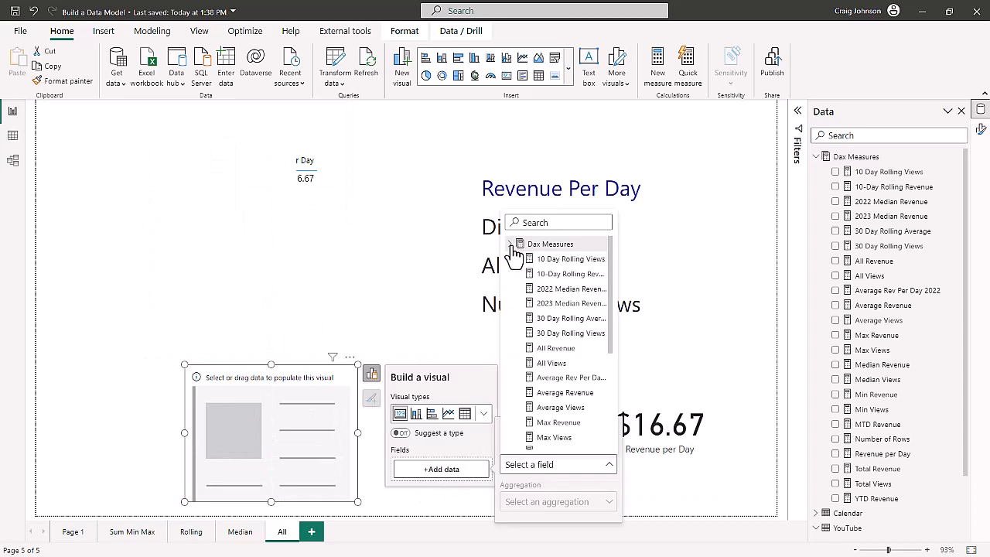
{"action": "left_click", "coordinate": [548, 362]}
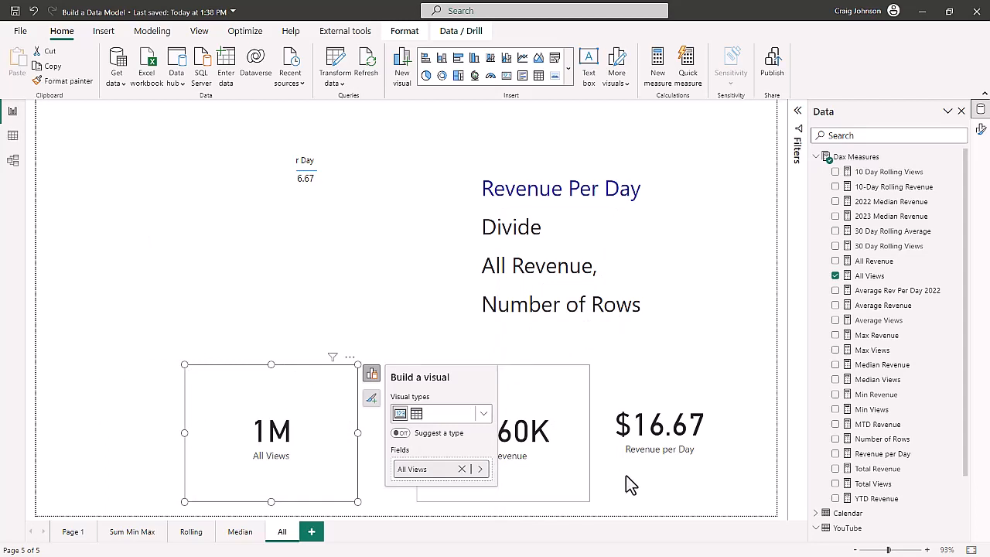
{"action": "left_click", "coordinate": [737, 233]}
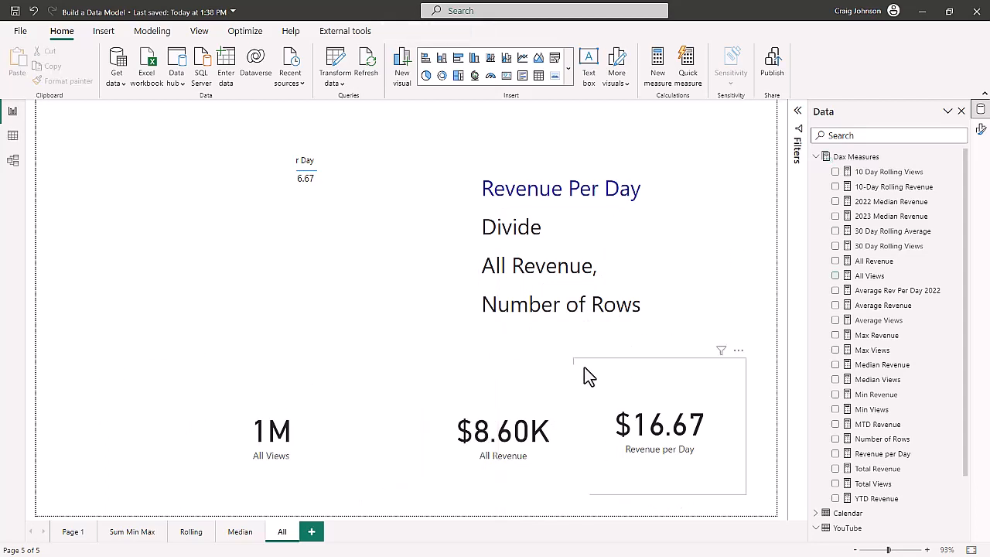